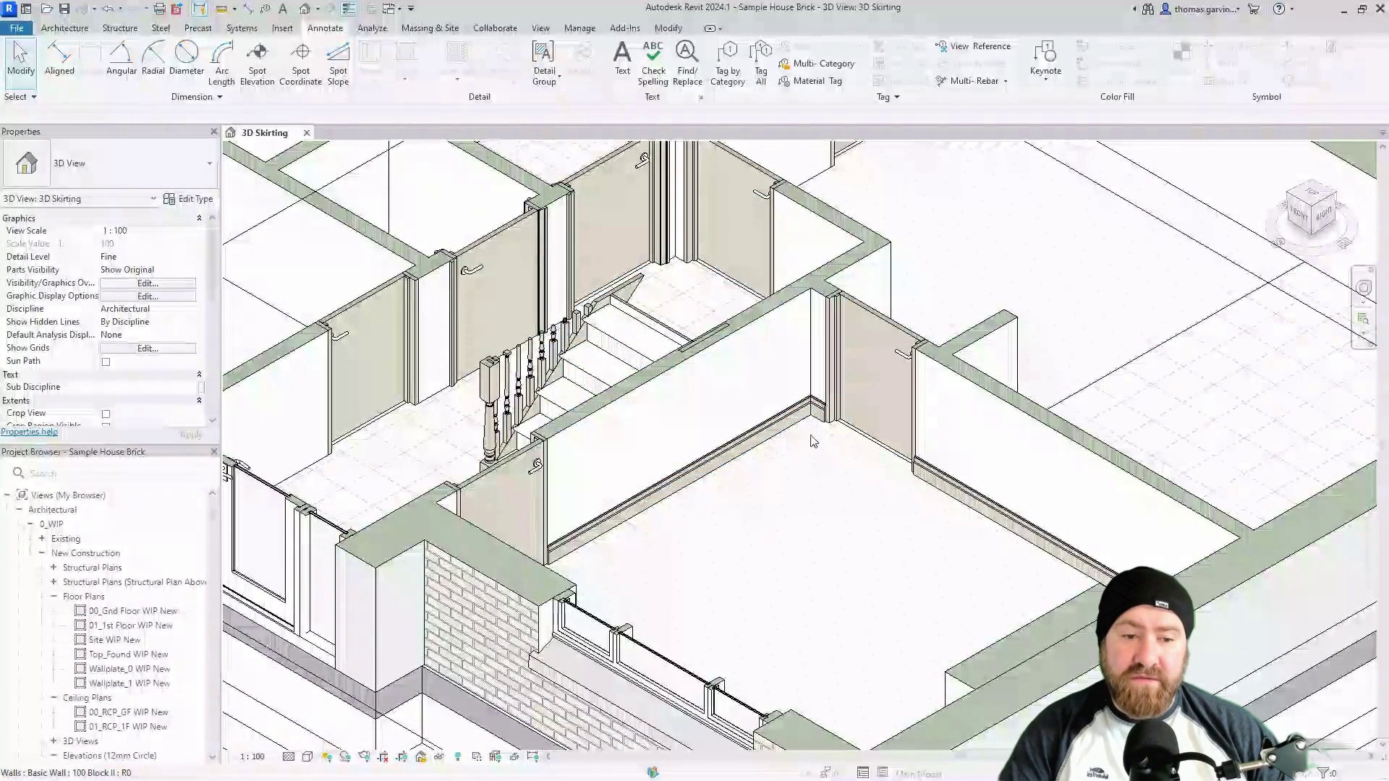
Select the skirting wall sweep running around the room in the 3D view to inspect it
{"action": "left_click", "coordinate": [805, 414]}
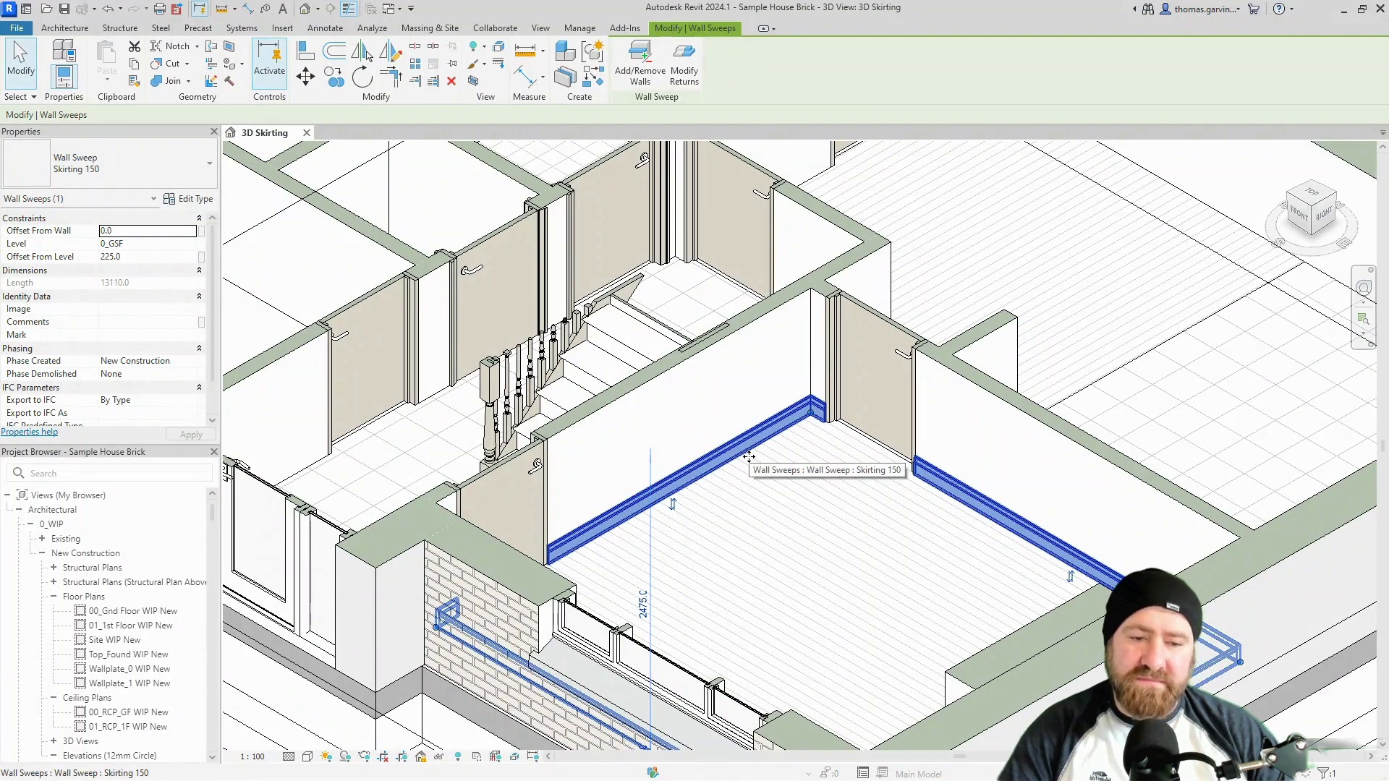
{"action": "middle_click_drag", "start_coordinate": [749, 458], "coordinate": [816, 487]}
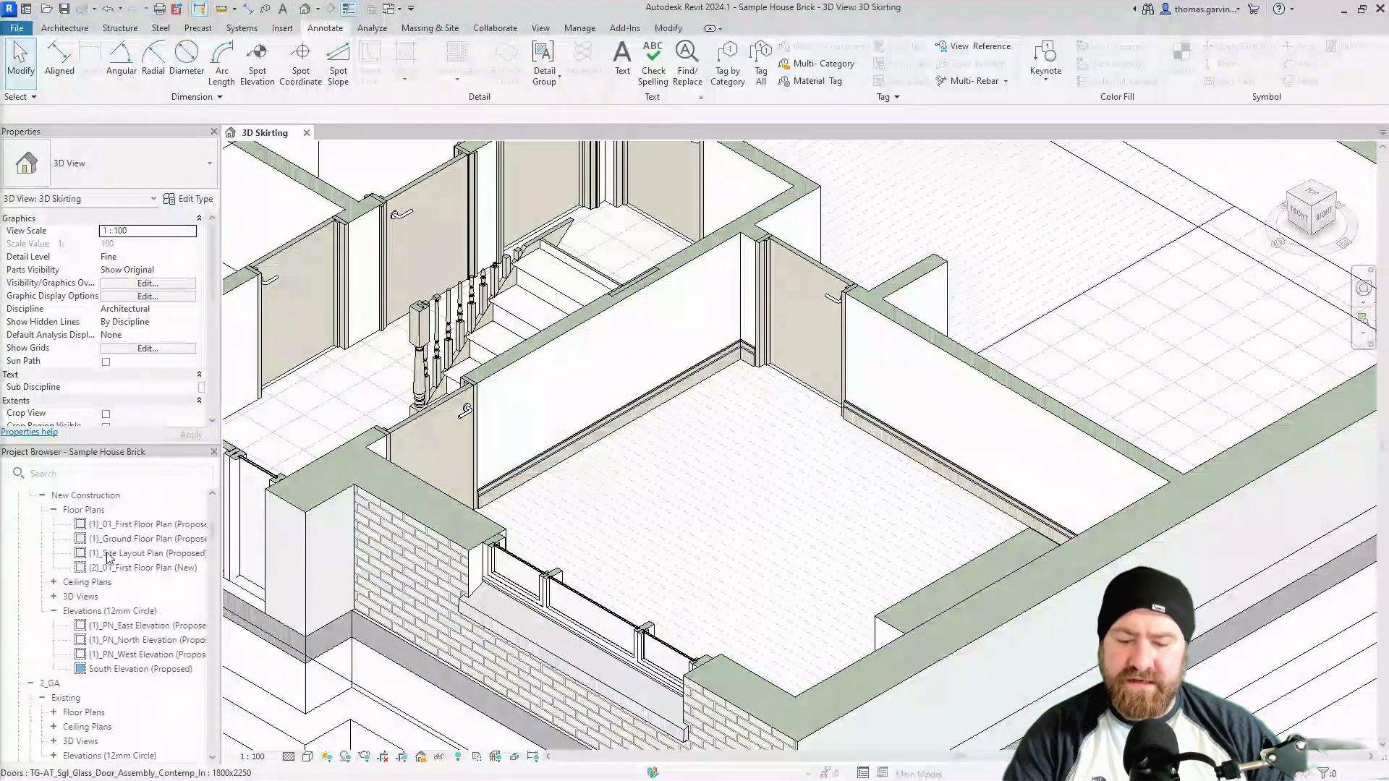
Create a new building component schedule for the Wall Sweeps category under Walls, in the New Construction phase
{"action": "scroll", "coordinate": [107, 556], "scroll_direction": "down", "scroll_amount": 10}
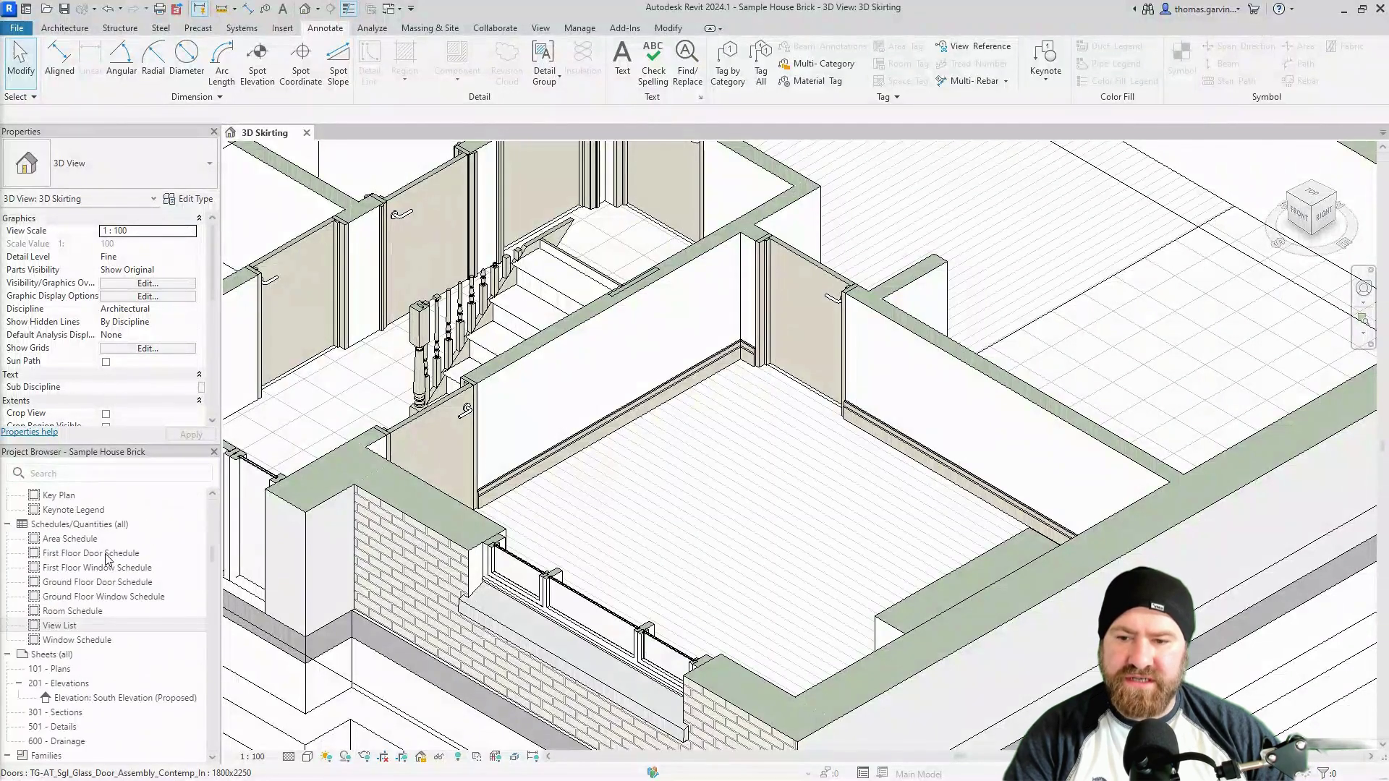
{"action": "scroll", "coordinate": [107, 557], "scroll_direction": "up", "scroll_amount": 2}
{"action": "left_click", "coordinate": [54, 599]}
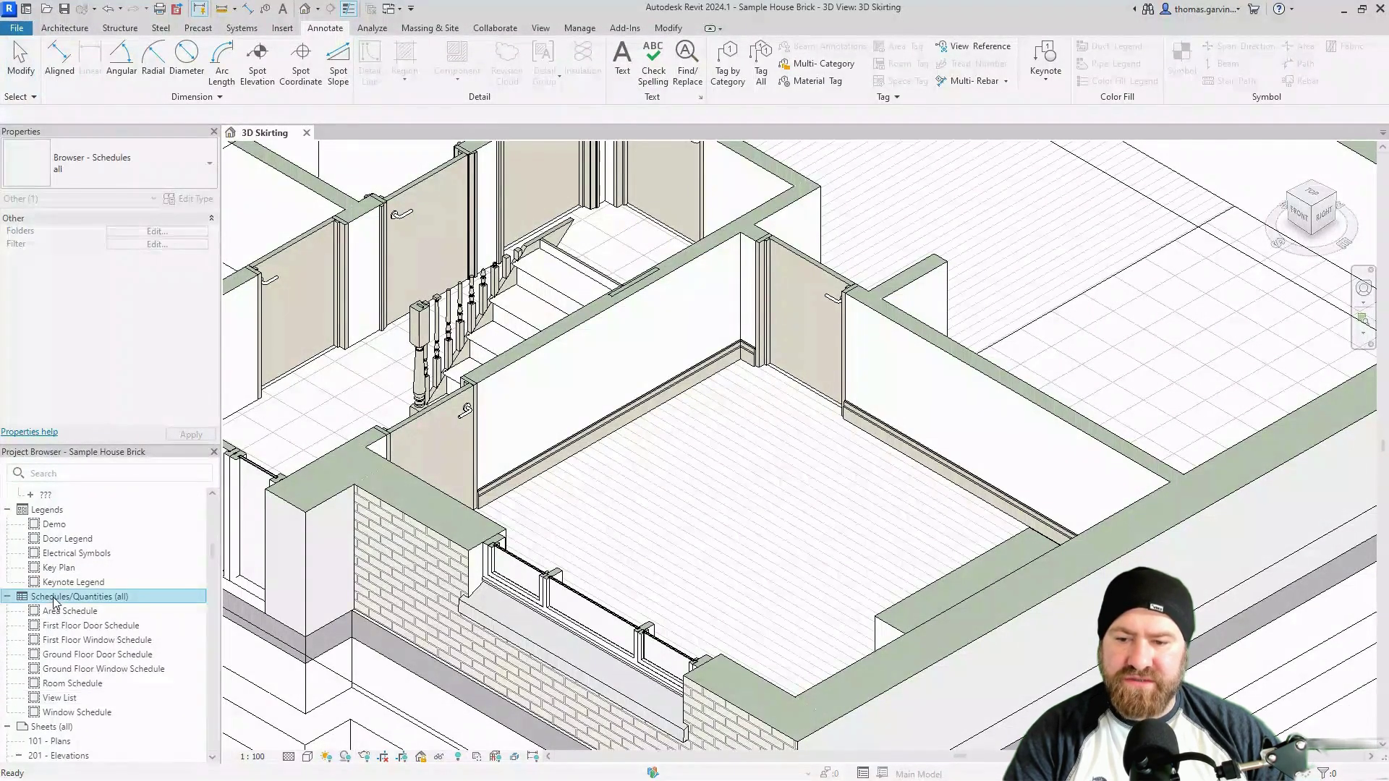
{"action": "right_click", "coordinate": [54, 600]}
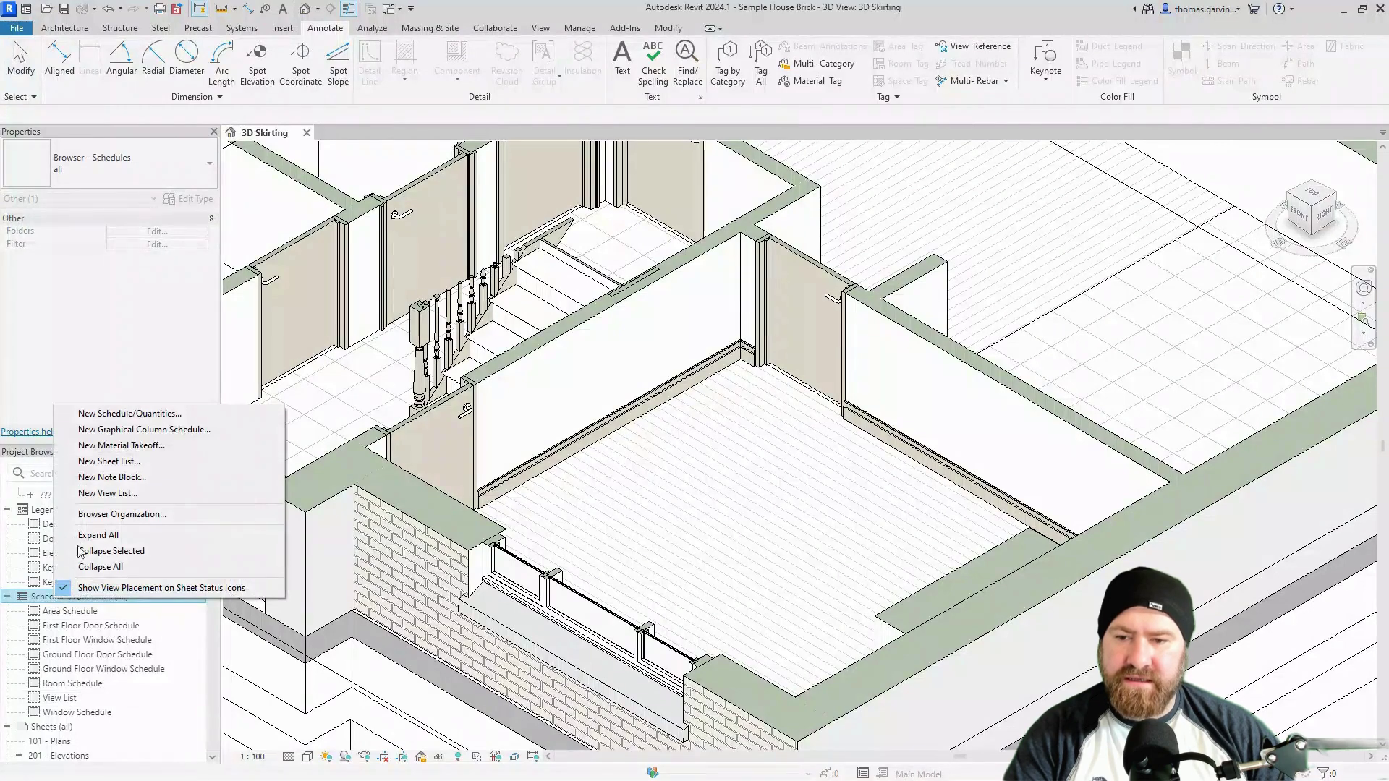
{"action": "left_click", "coordinate": [130, 414]}
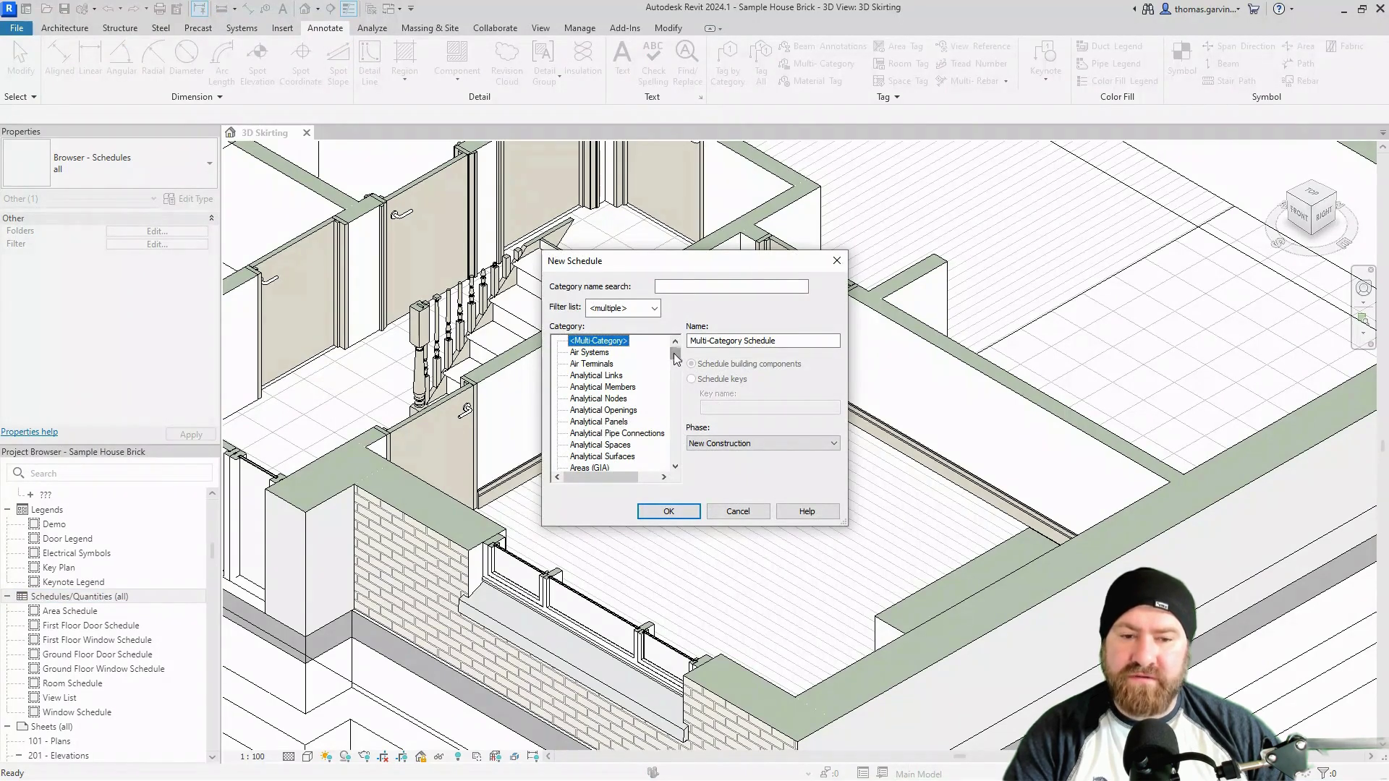
{"action": "left_click_drag", "start_coordinate": [675, 355], "coordinate": [675, 463]}
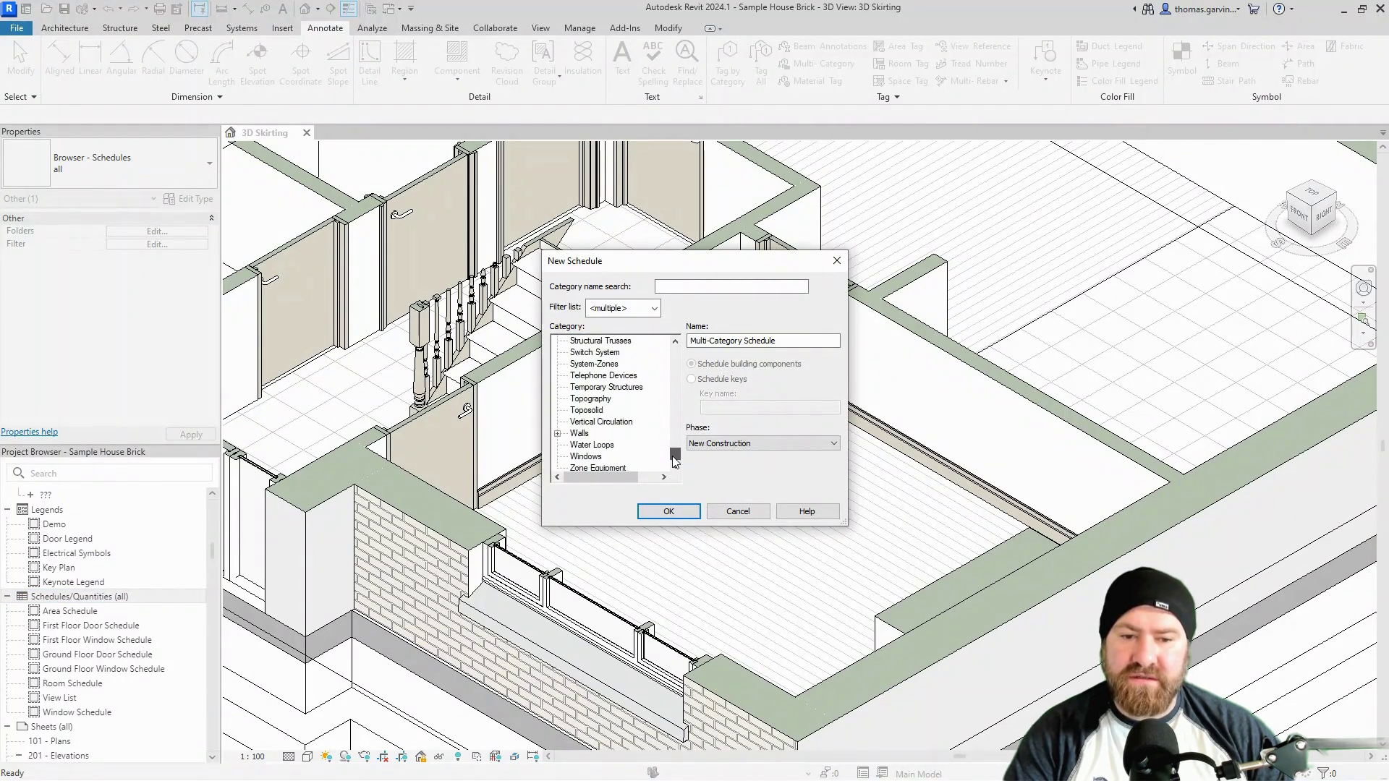
{"action": "left_click", "coordinate": [558, 435]}
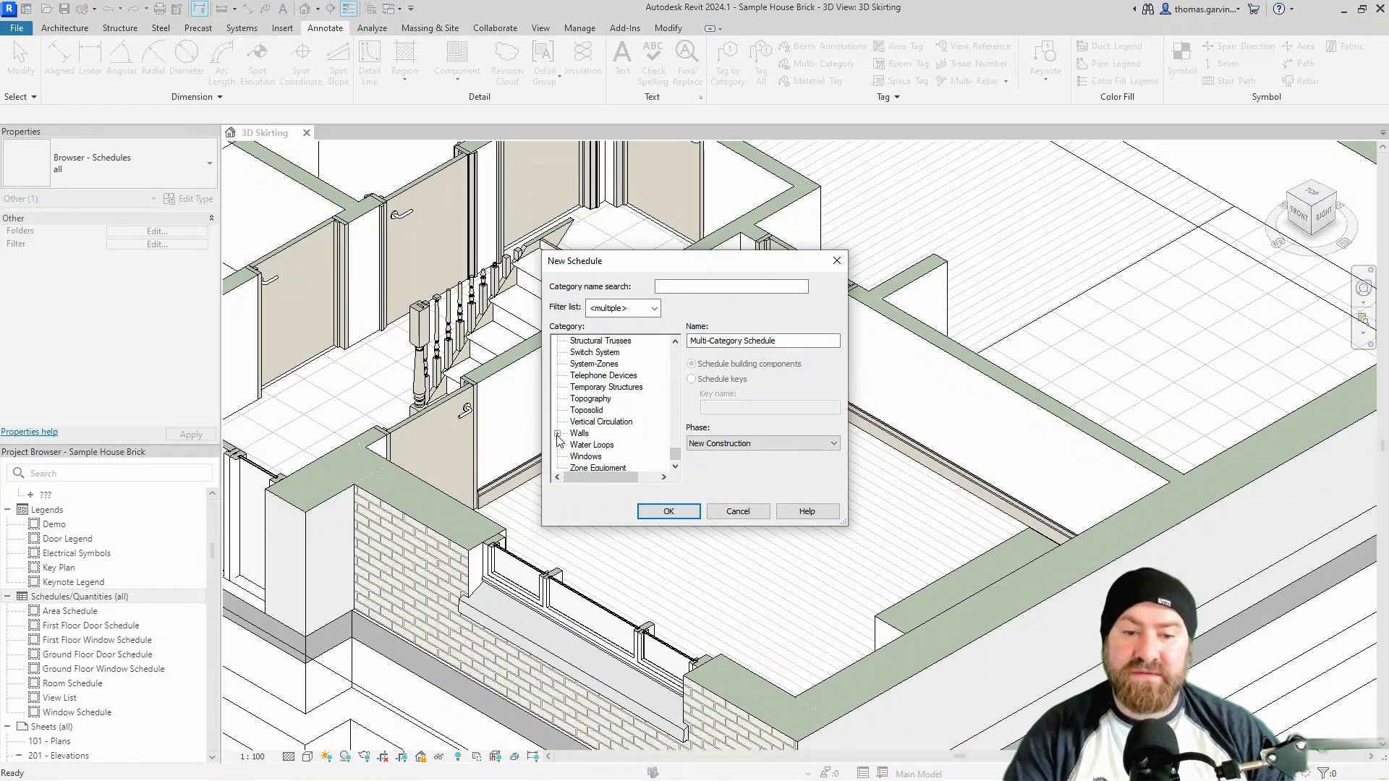
{"action": "left_click", "coordinate": [557, 434]}
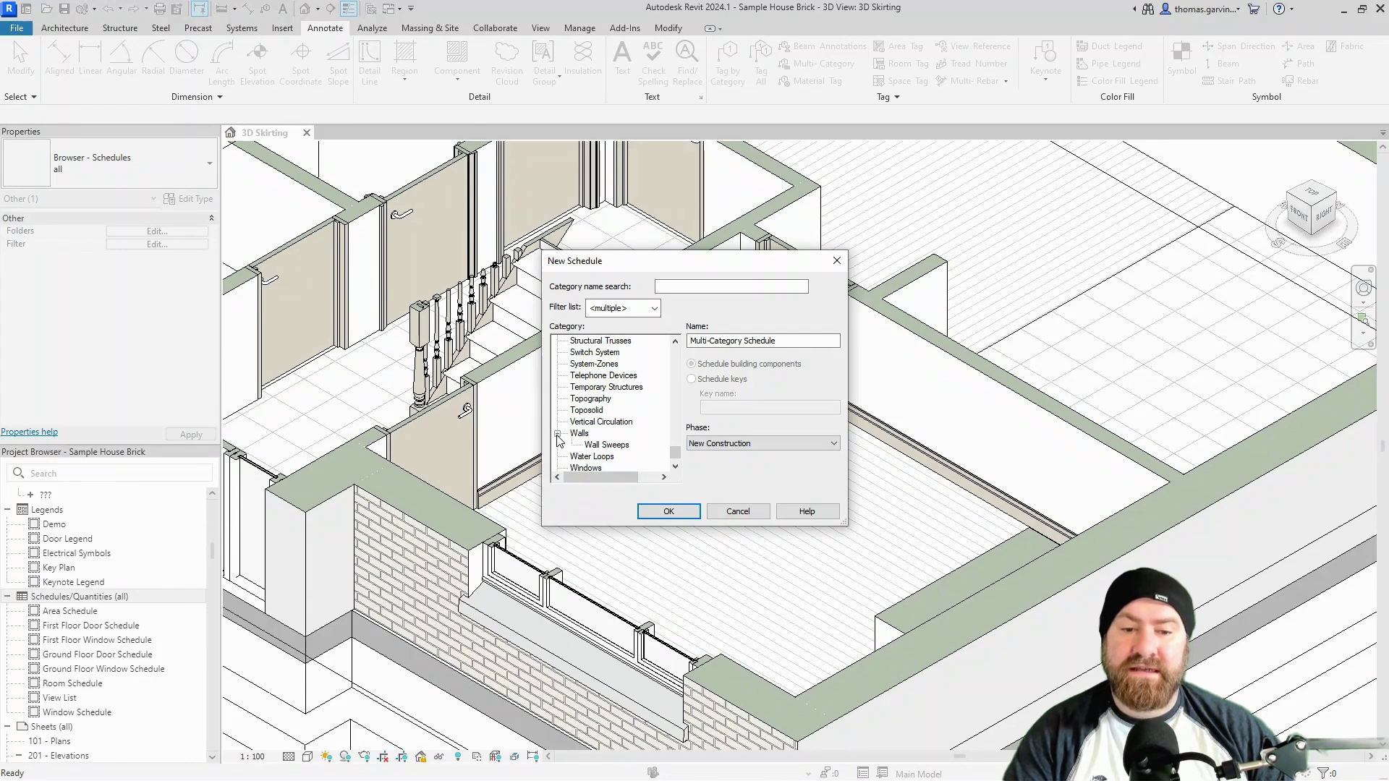
{"action": "left_click", "coordinate": [606, 444]}
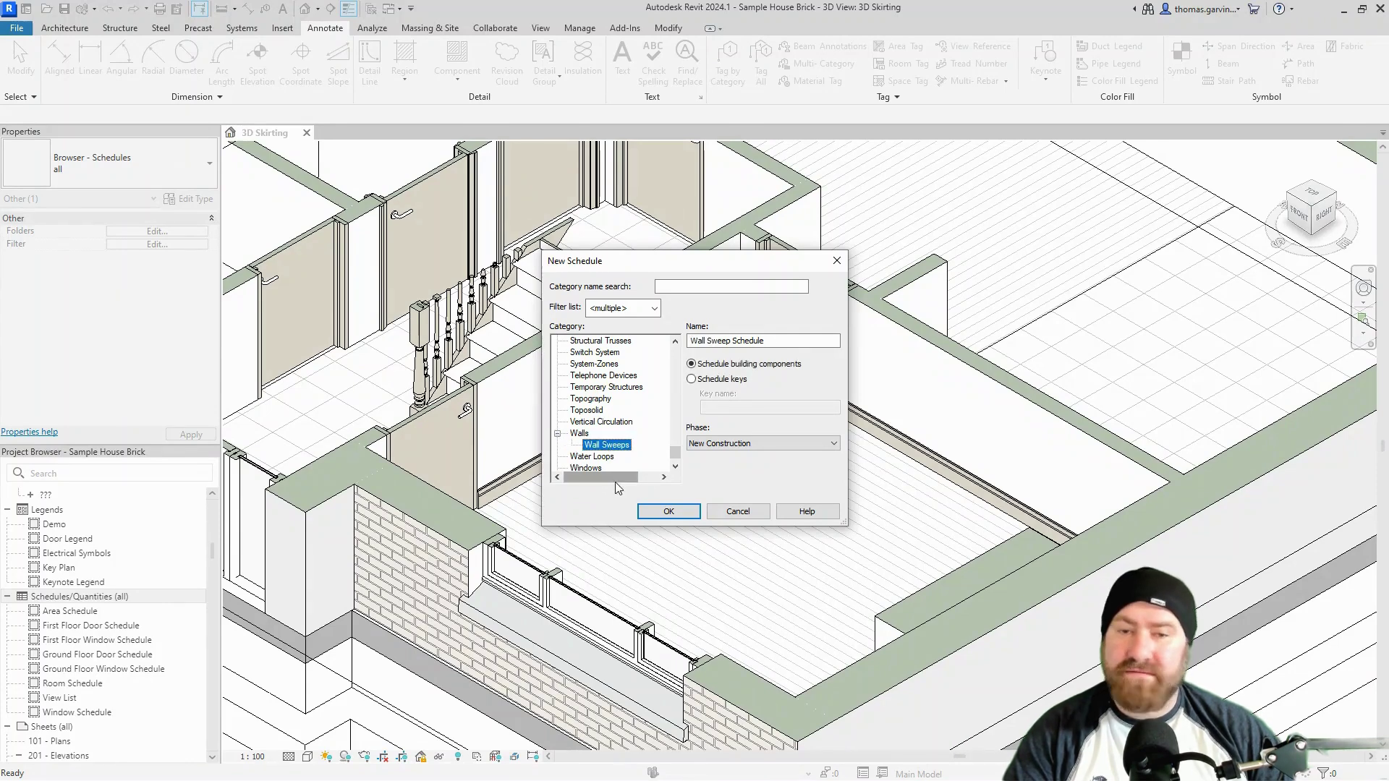
{"action": "left_click", "coordinate": [669, 511]}
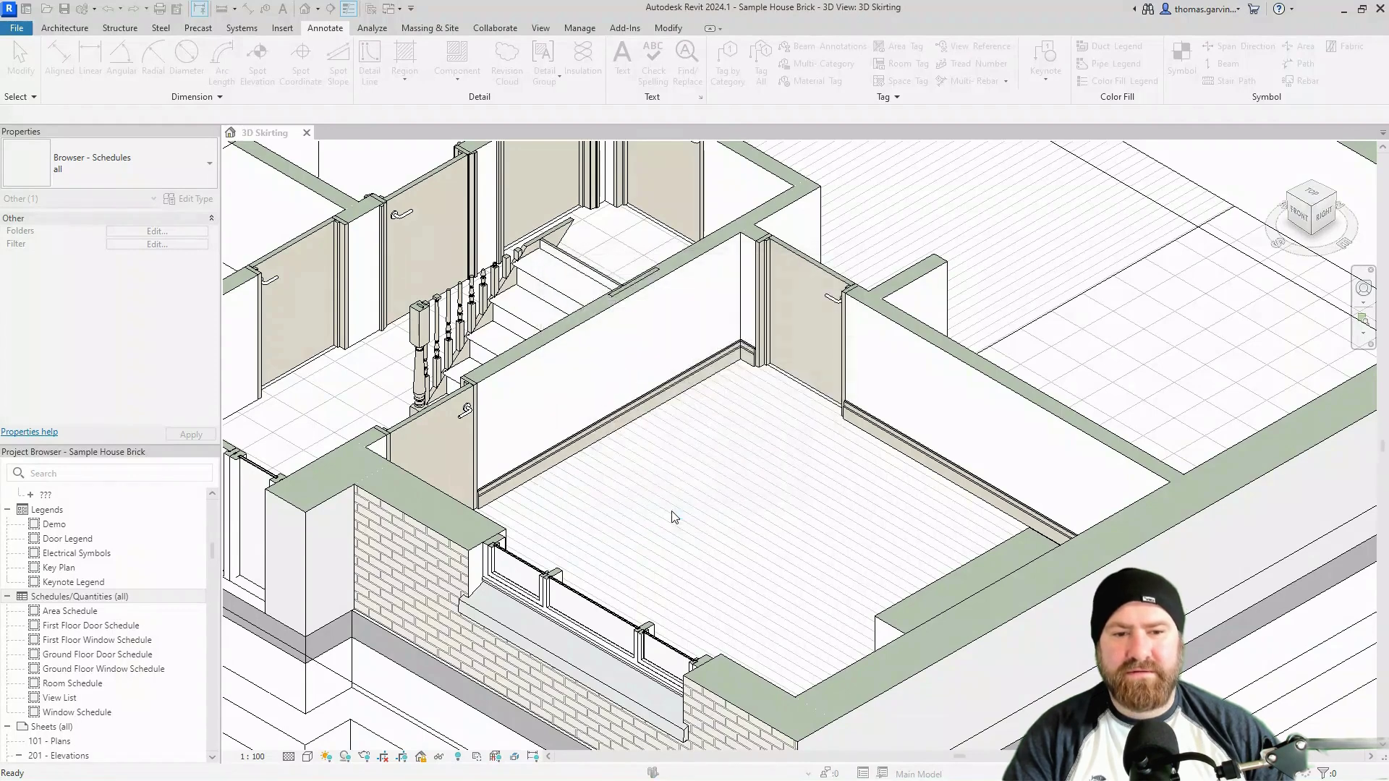
Add the Type and Length fields to the wall sweep schedule, in that order, and generate it
{"action": "left_click_drag", "start_coordinate": [567, 332], "coordinate": [560, 408]}
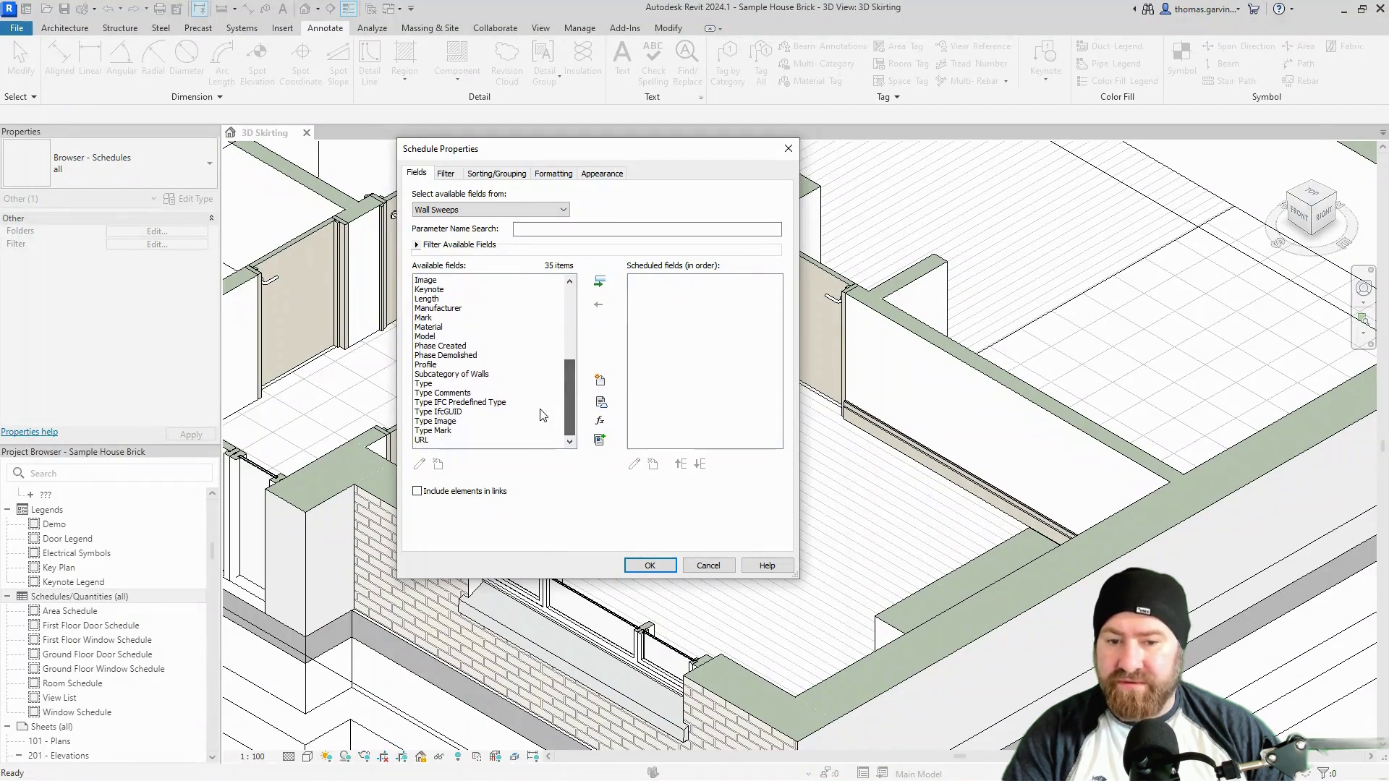
{"action": "left_click", "coordinate": [453, 385]}
{"action": "left_click", "coordinate": [601, 283]}
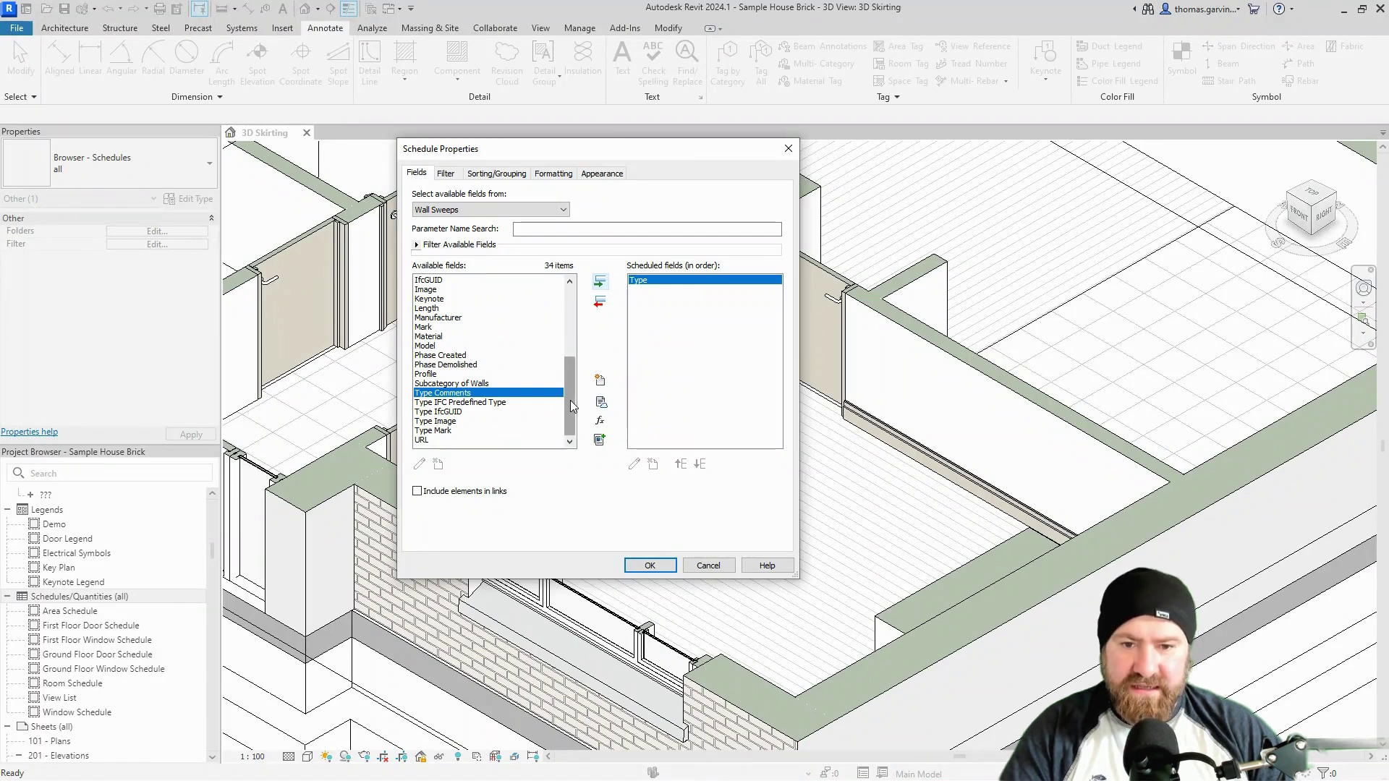
{"action": "left_click_drag", "start_coordinate": [571, 406], "coordinate": [571, 389]}
{"action": "left_click", "coordinate": [466, 346]}
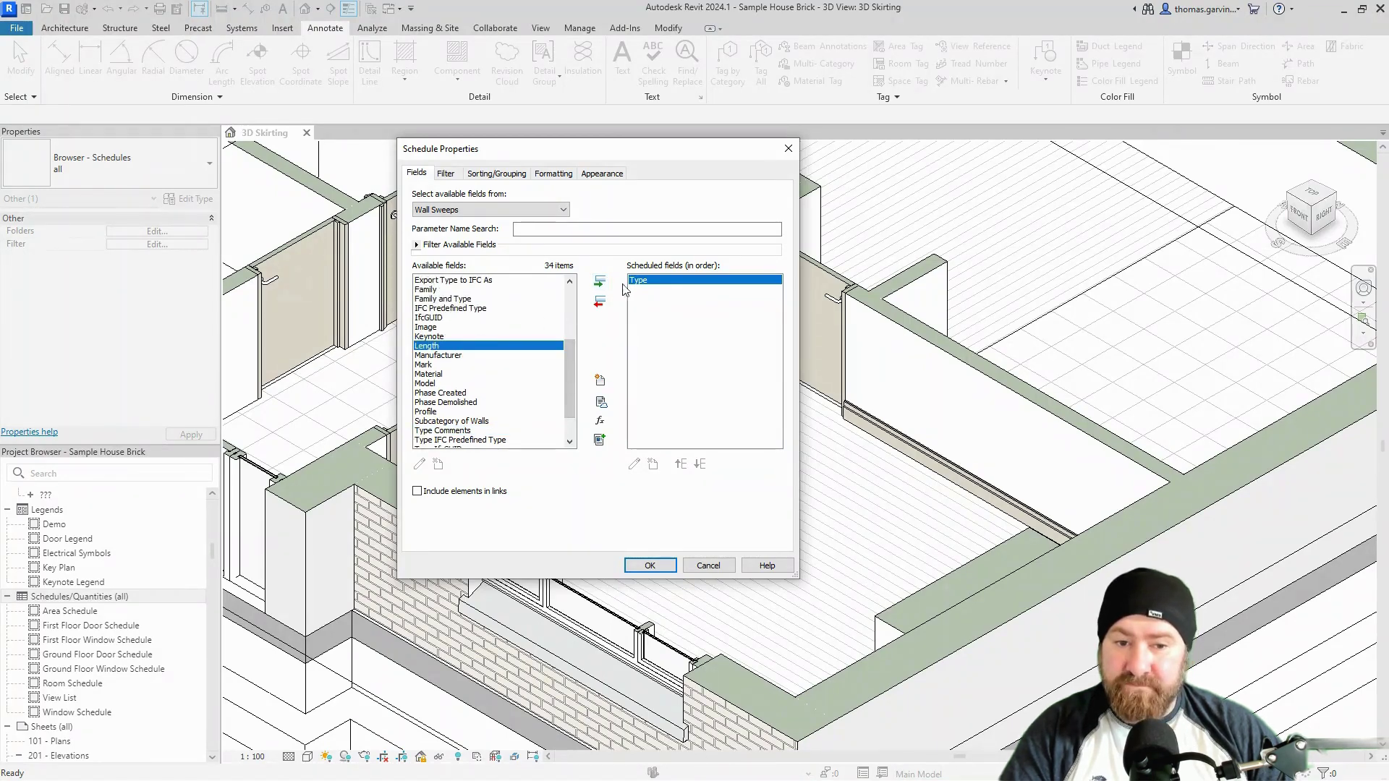
{"action": "left_click", "coordinate": [600, 282]}
{"action": "left_click_drag", "start_coordinate": [571, 390], "coordinate": [571, 403]}
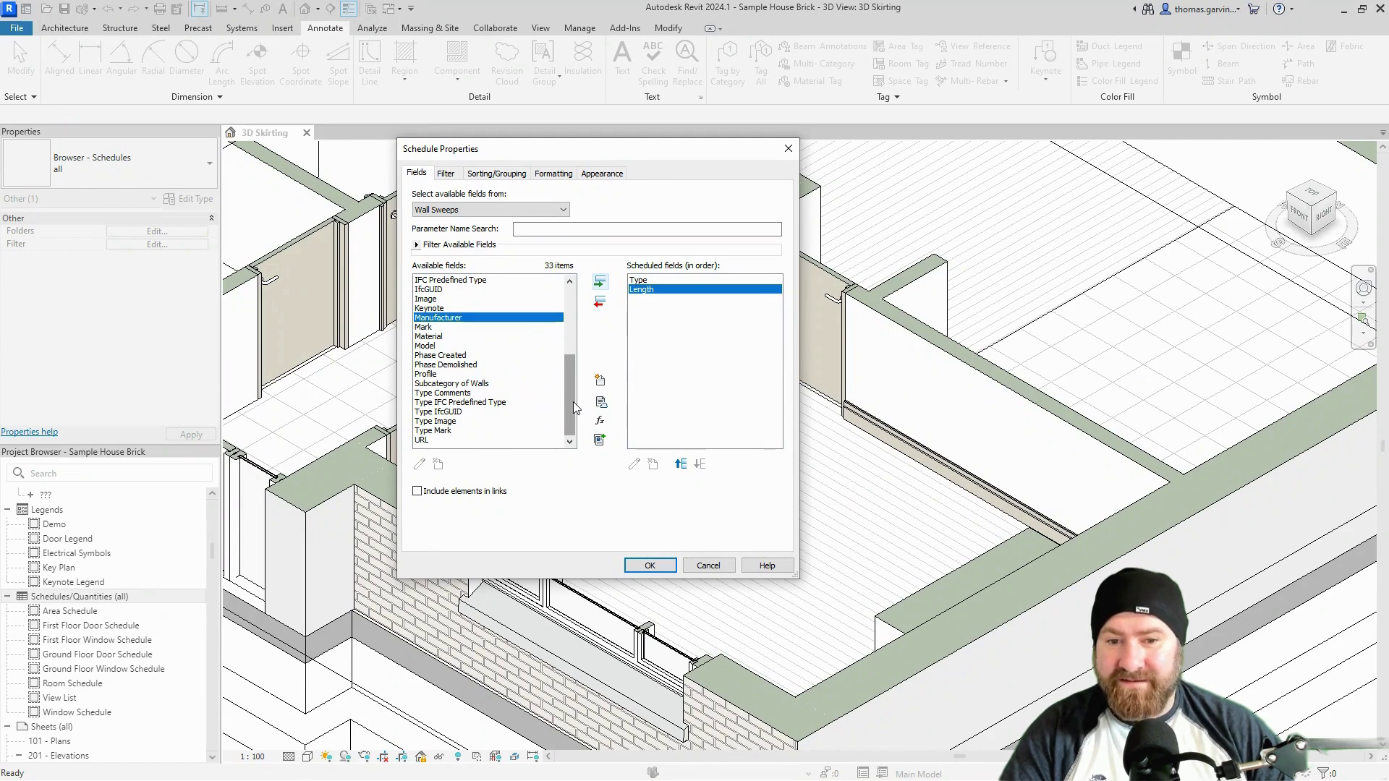
{"action": "left_click", "coordinate": [655, 565]}
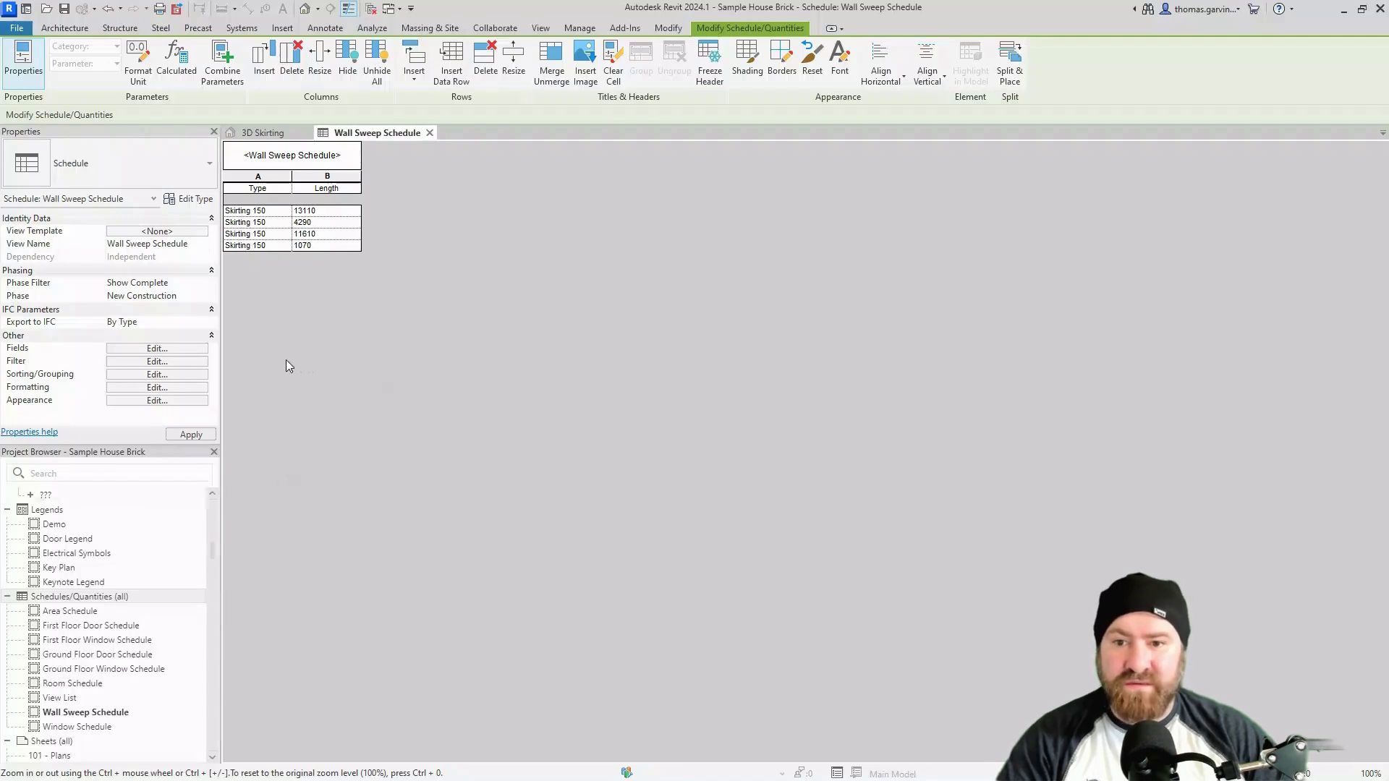
Turn on stripe rows in the schedule's appearance settings, leaving the first row stripe color as it is
{"action": "left_click", "coordinate": [153, 378]}
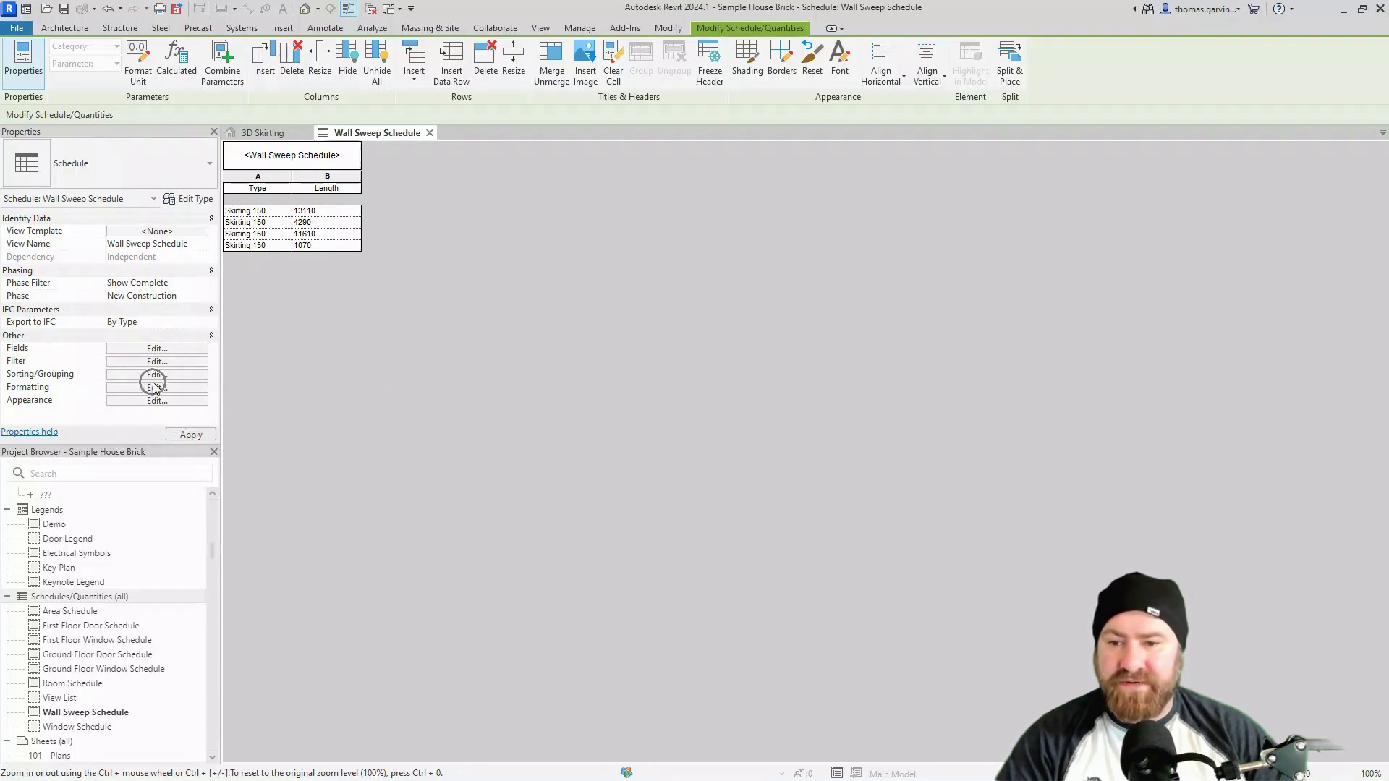
{"action": "left_click", "coordinate": [156, 401]}
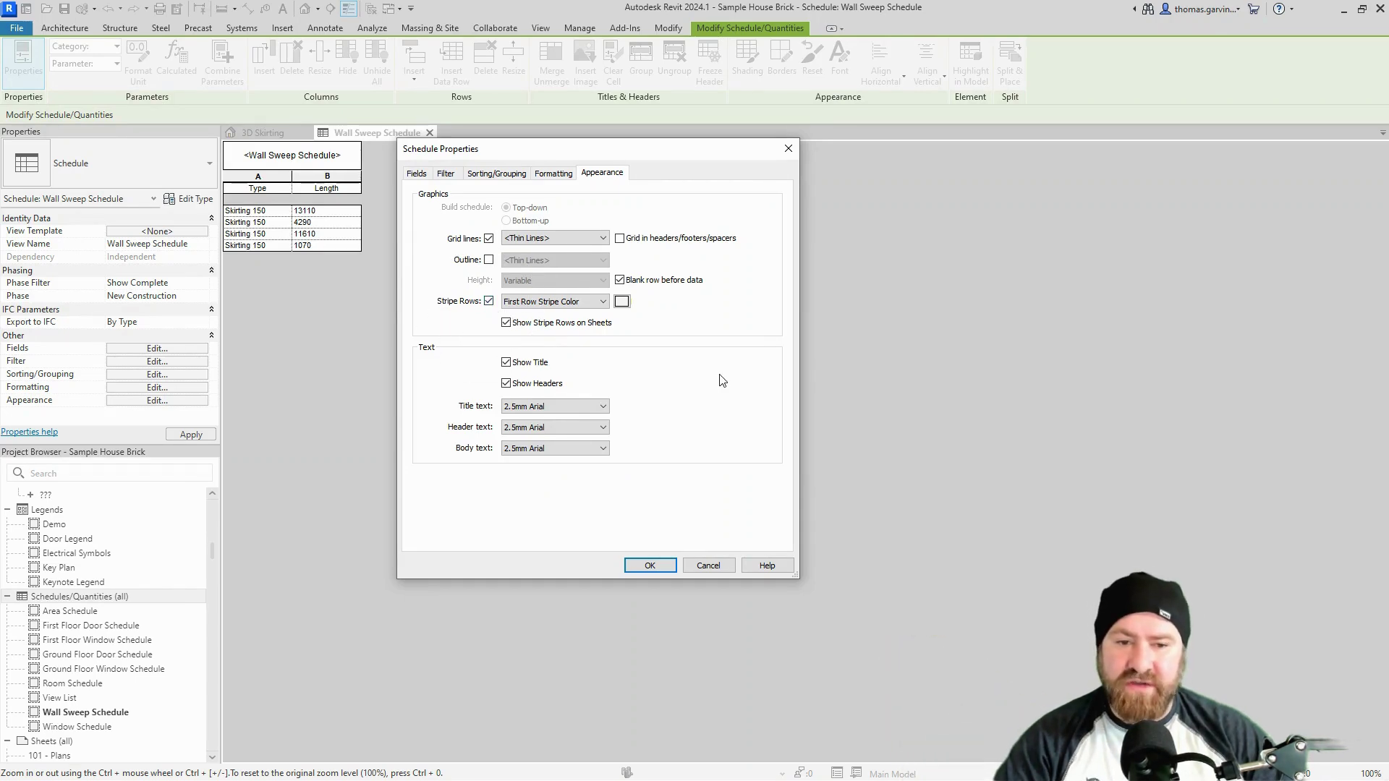
{"action": "left_click", "coordinate": [622, 301]}
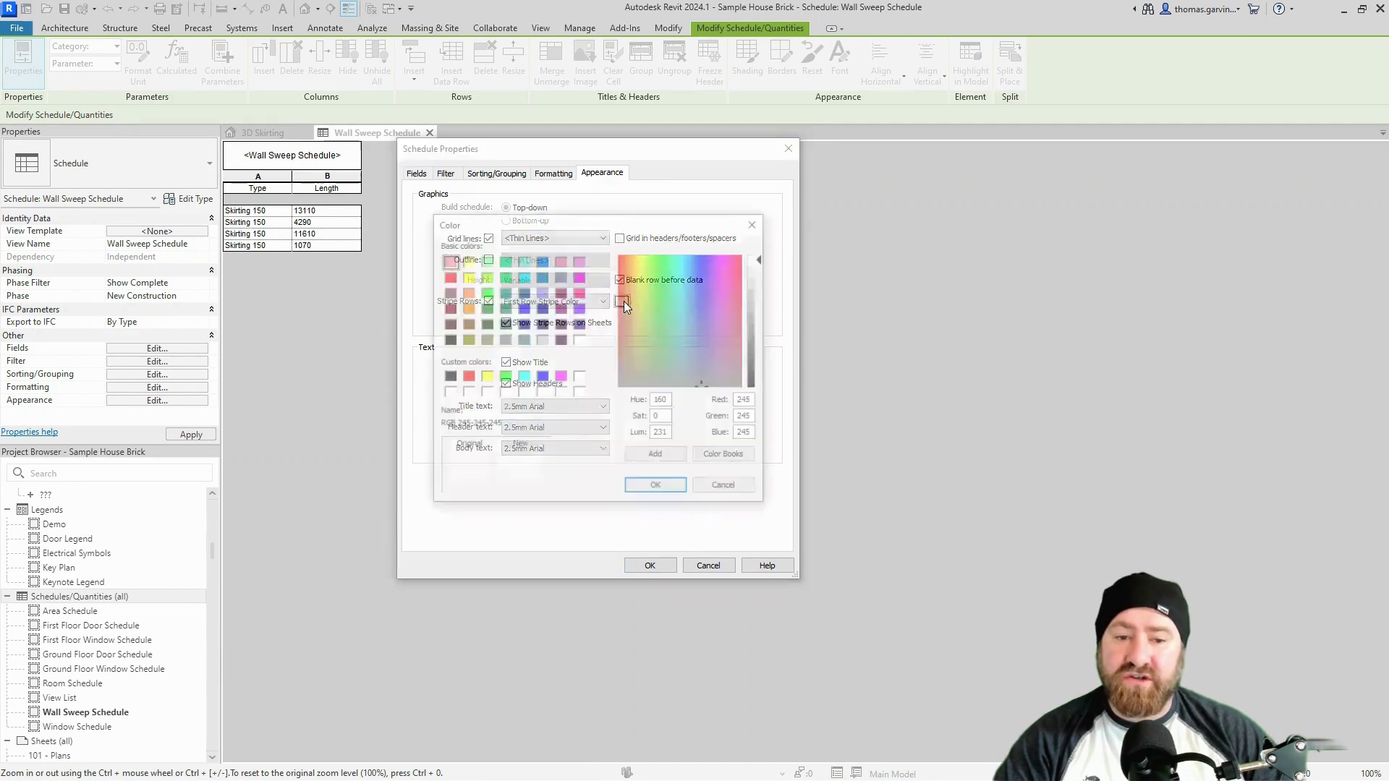
{"action": "key", "text": "Escape"}
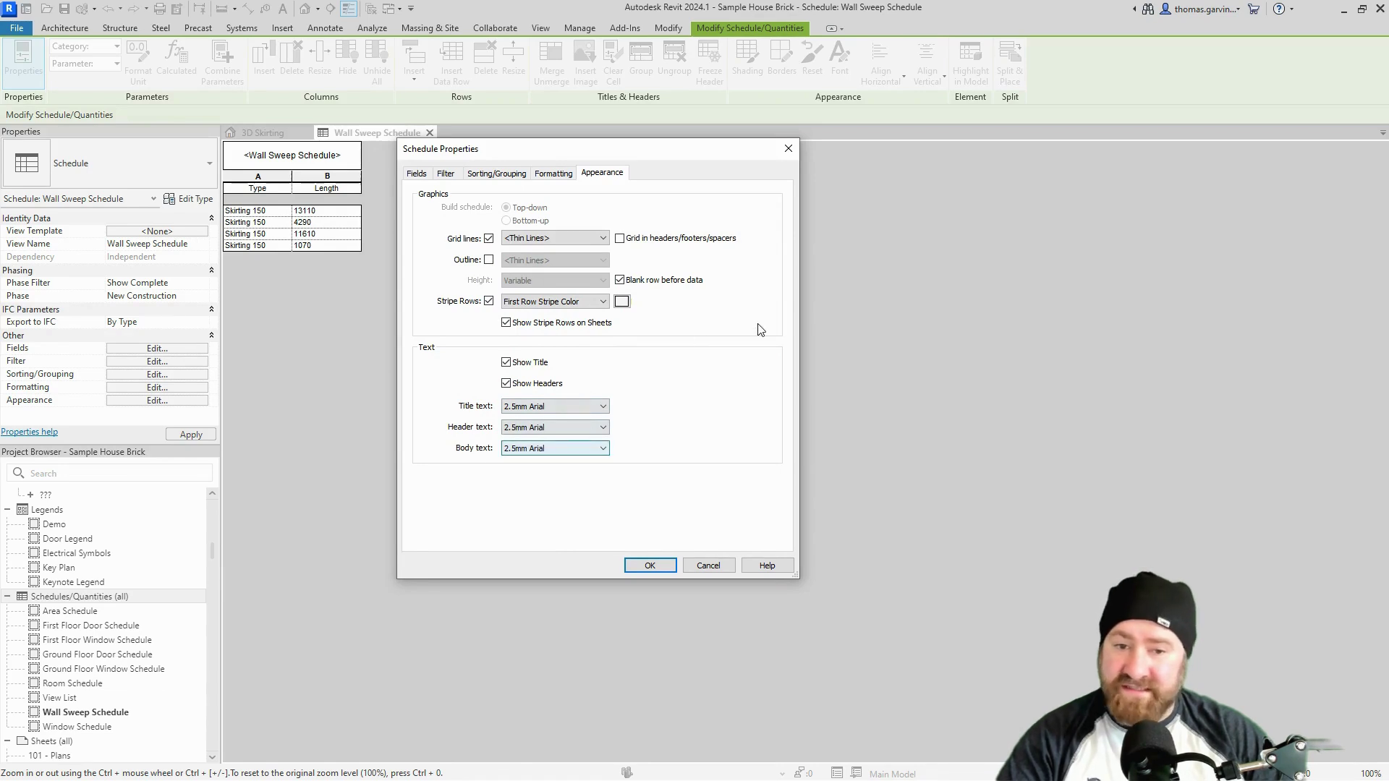
Format the schedule's Length field with right alignment and the Calculate totals option
{"action": "left_click", "coordinate": [553, 175]}
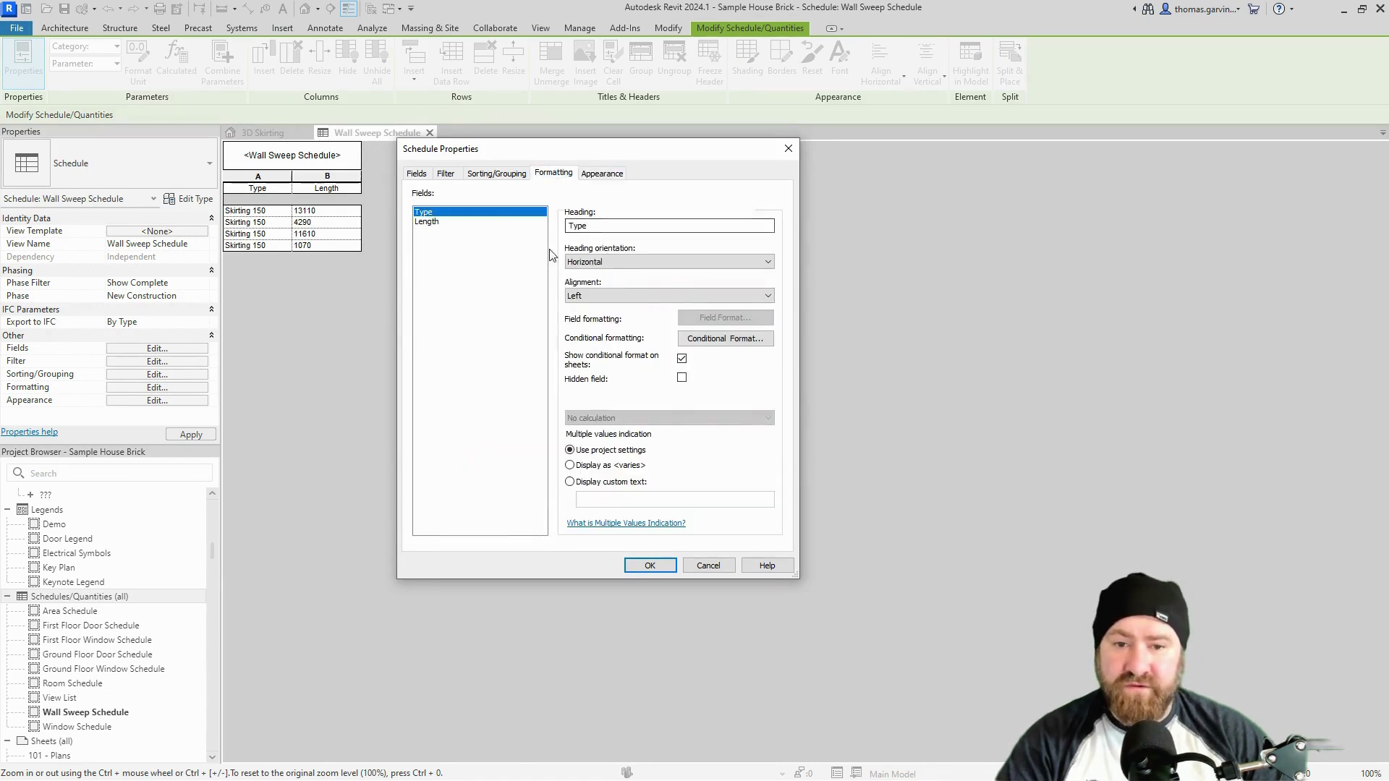
{"action": "left_click", "coordinate": [427, 223]}
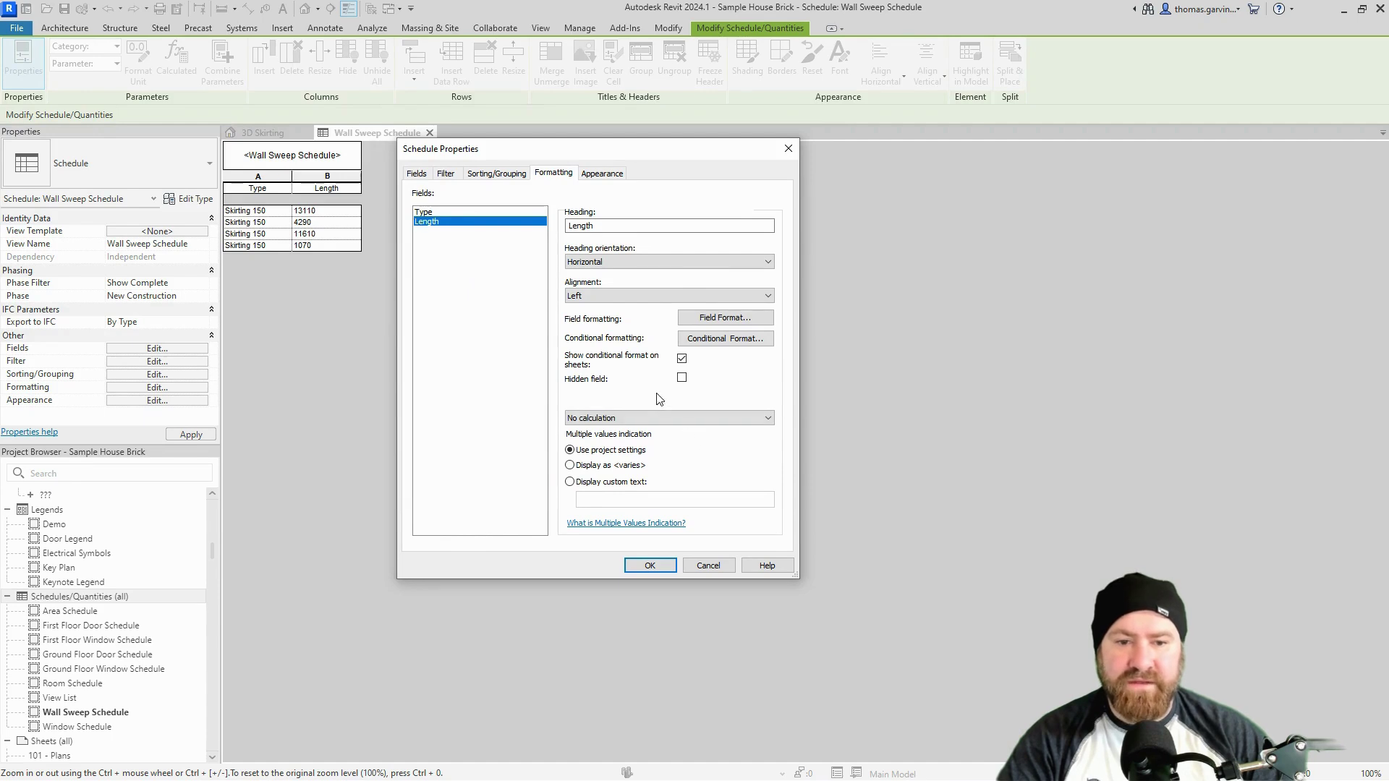
{"action": "left_click", "coordinate": [590, 295]}
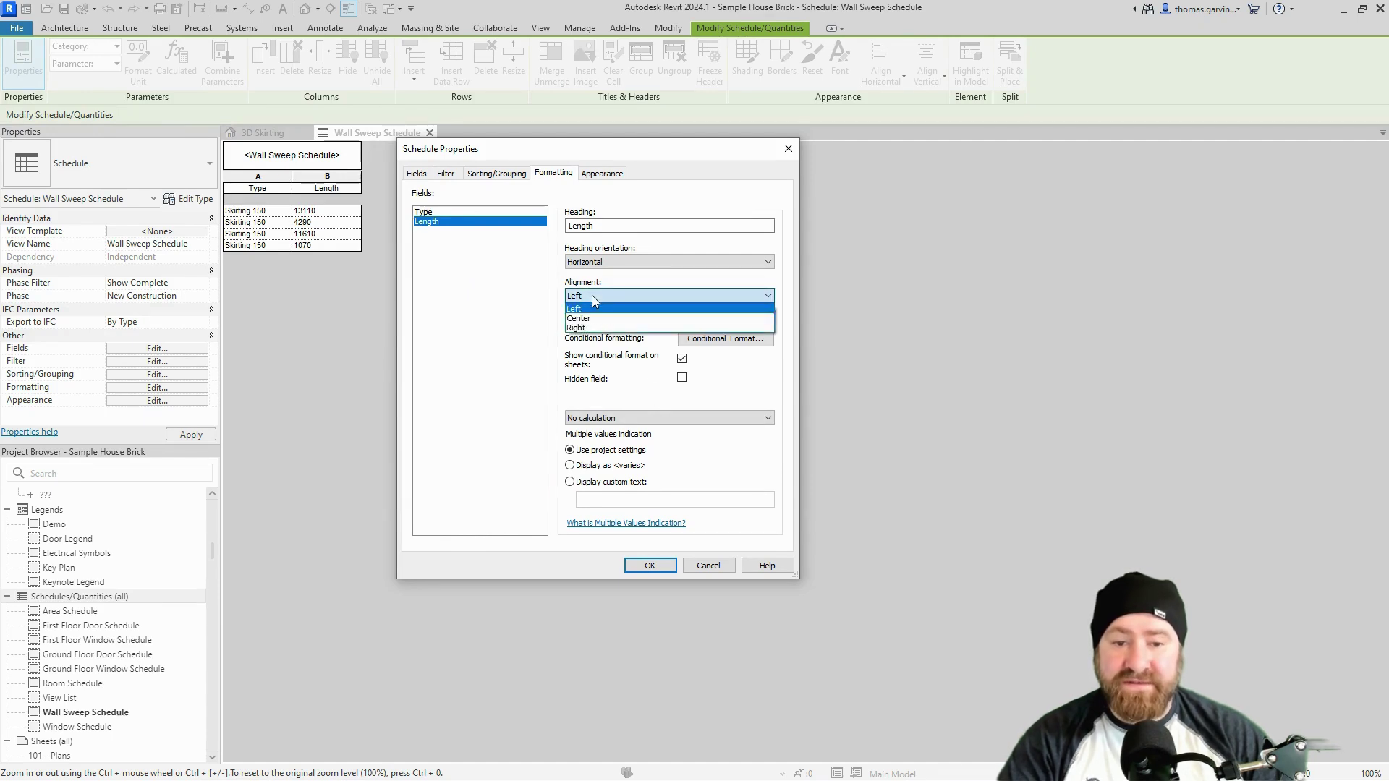
{"action": "left_click", "coordinate": [590, 316]}
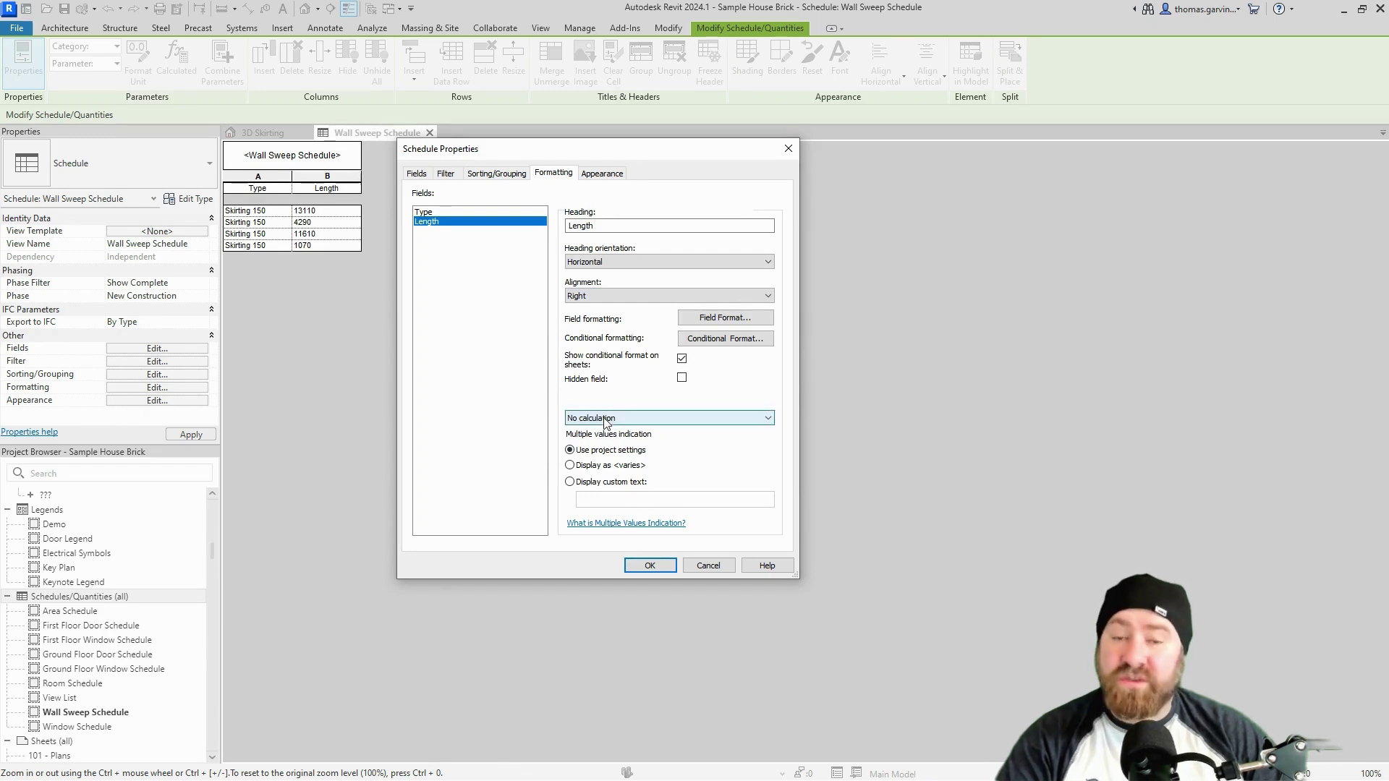
{"action": "left_click", "coordinate": [660, 421]}
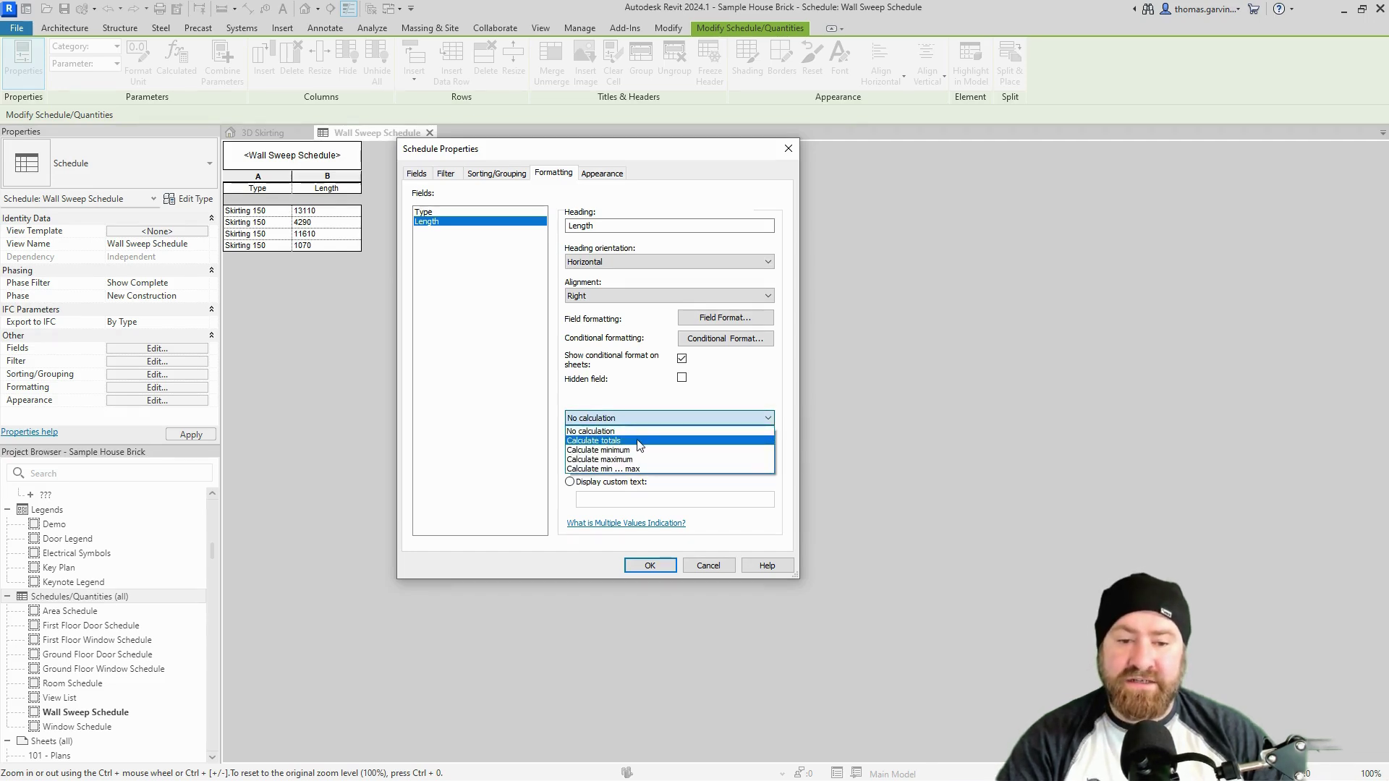
{"action": "left_click", "coordinate": [640, 443]}
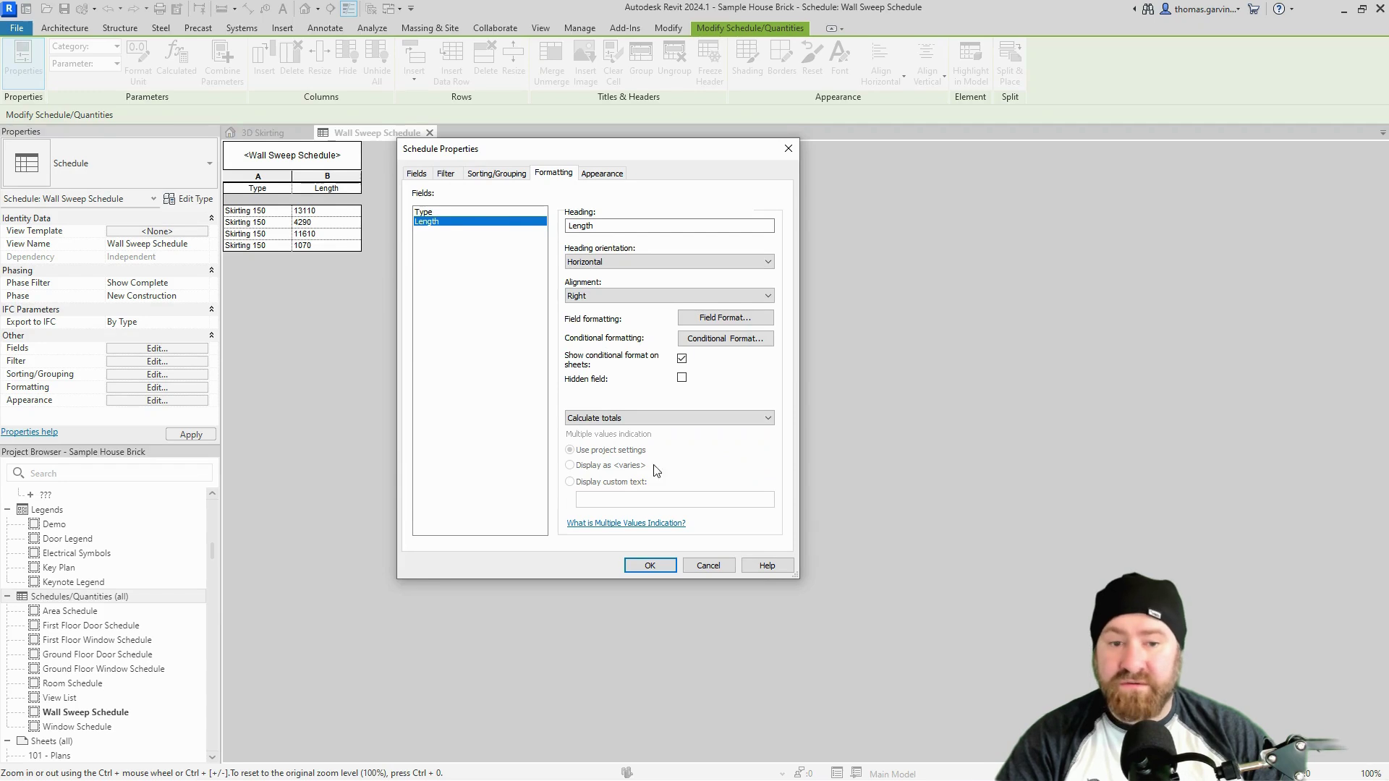
Enable grand totals for the schedule as Totals only and apply the schedule properties
{"action": "left_click", "coordinate": [498, 174]}
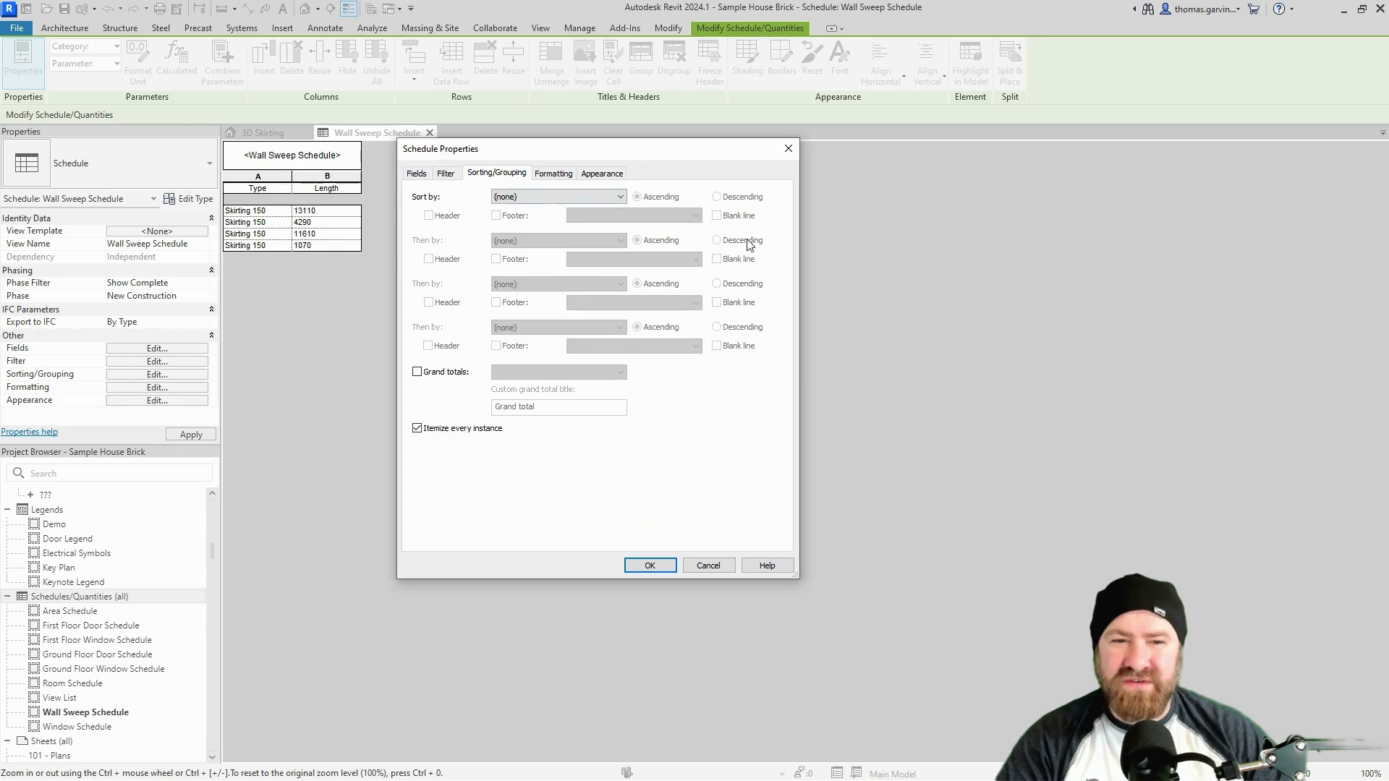
{"action": "left_click", "coordinate": [418, 373]}
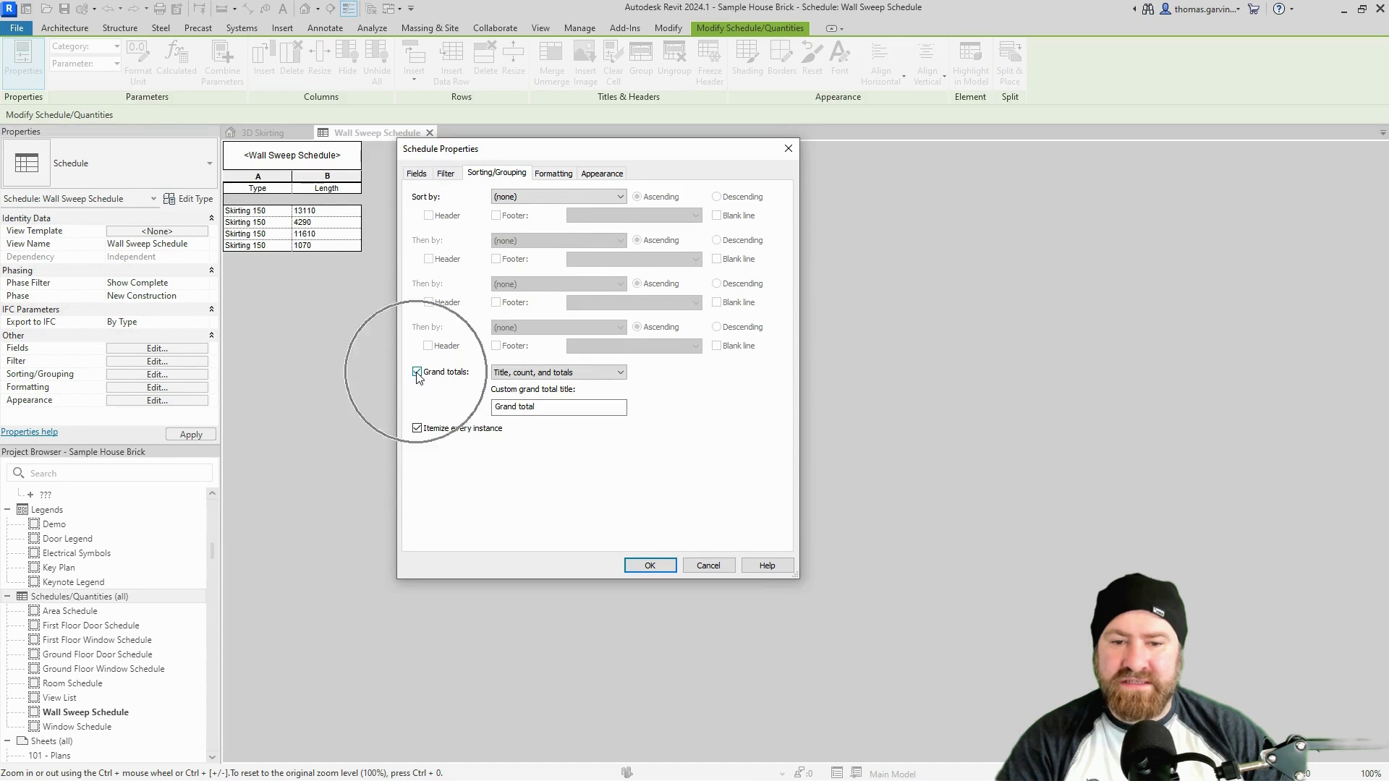
{"action": "left_click", "coordinate": [570, 373]}
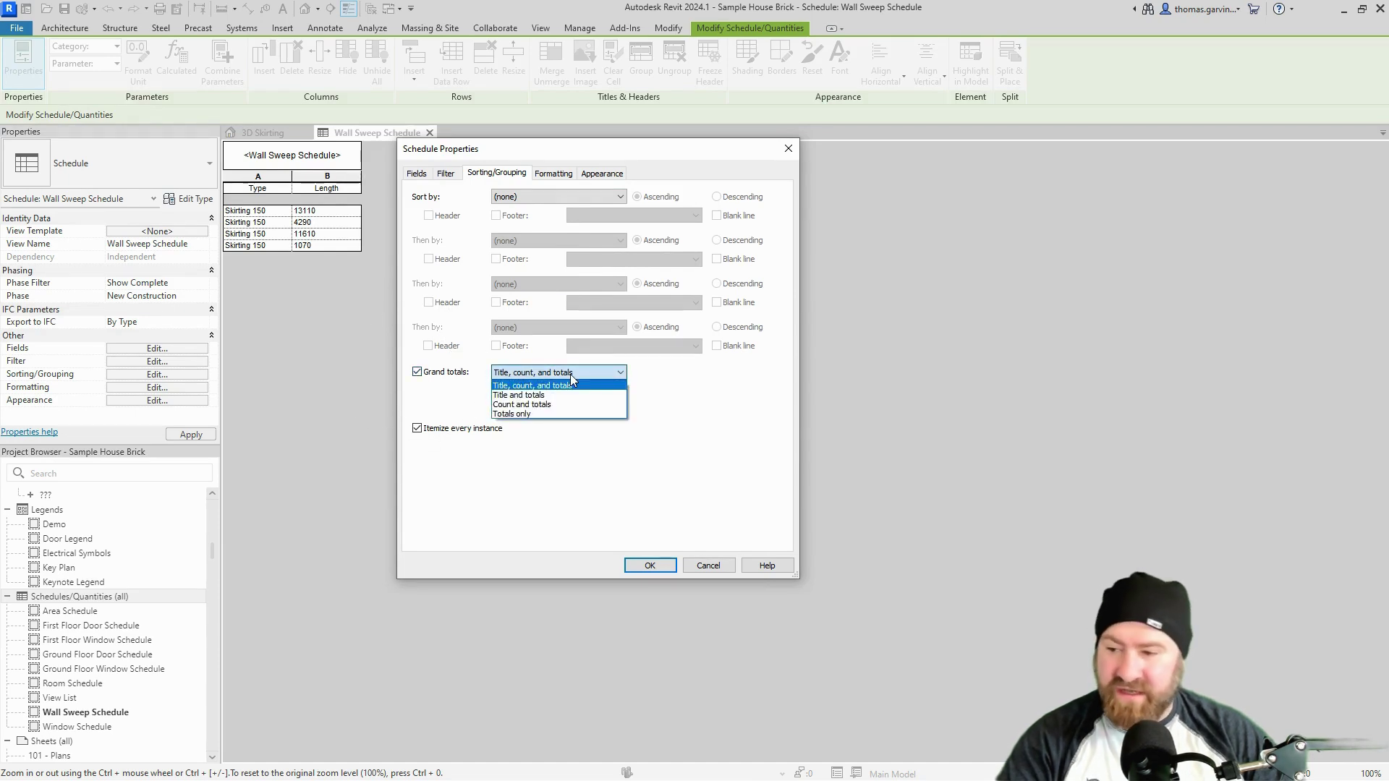
{"action": "left_click", "coordinate": [563, 414]}
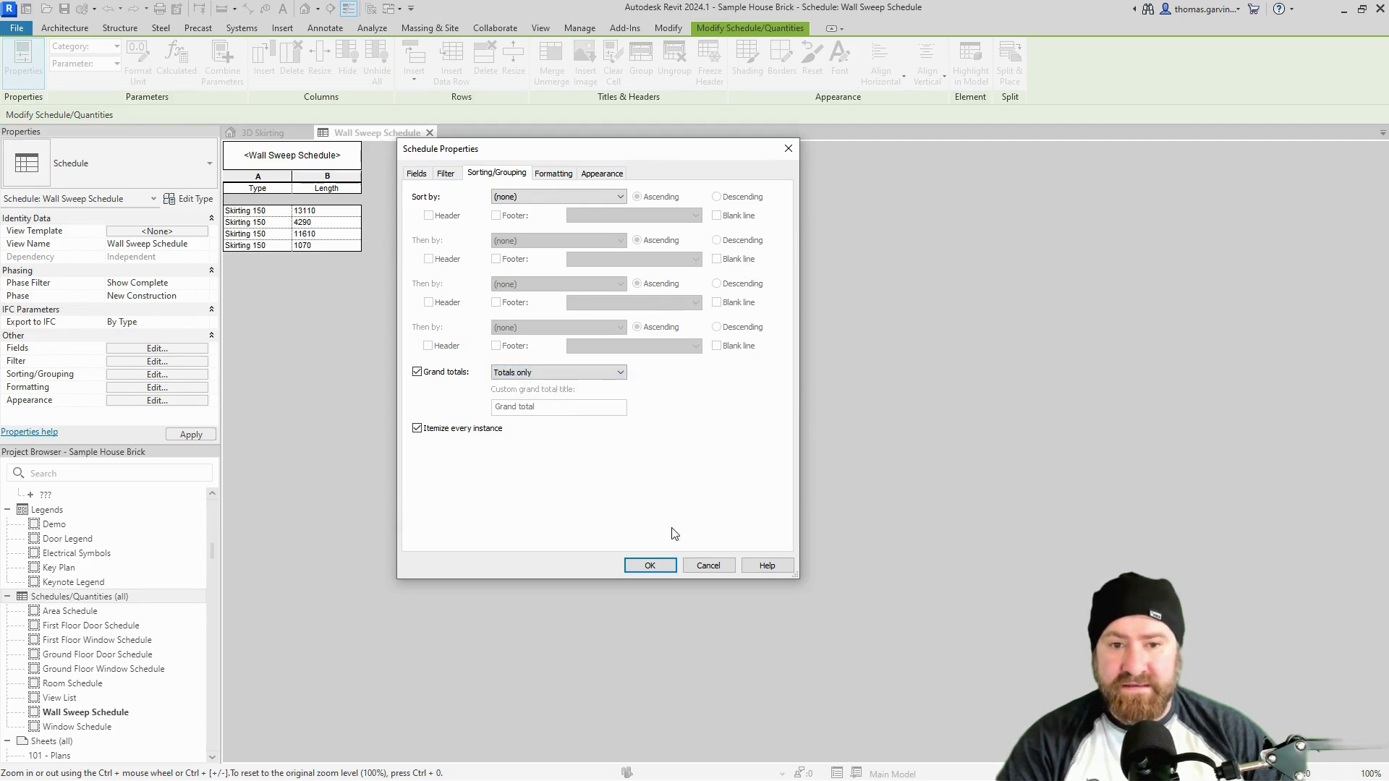
{"action": "left_click", "coordinate": [446, 174]}
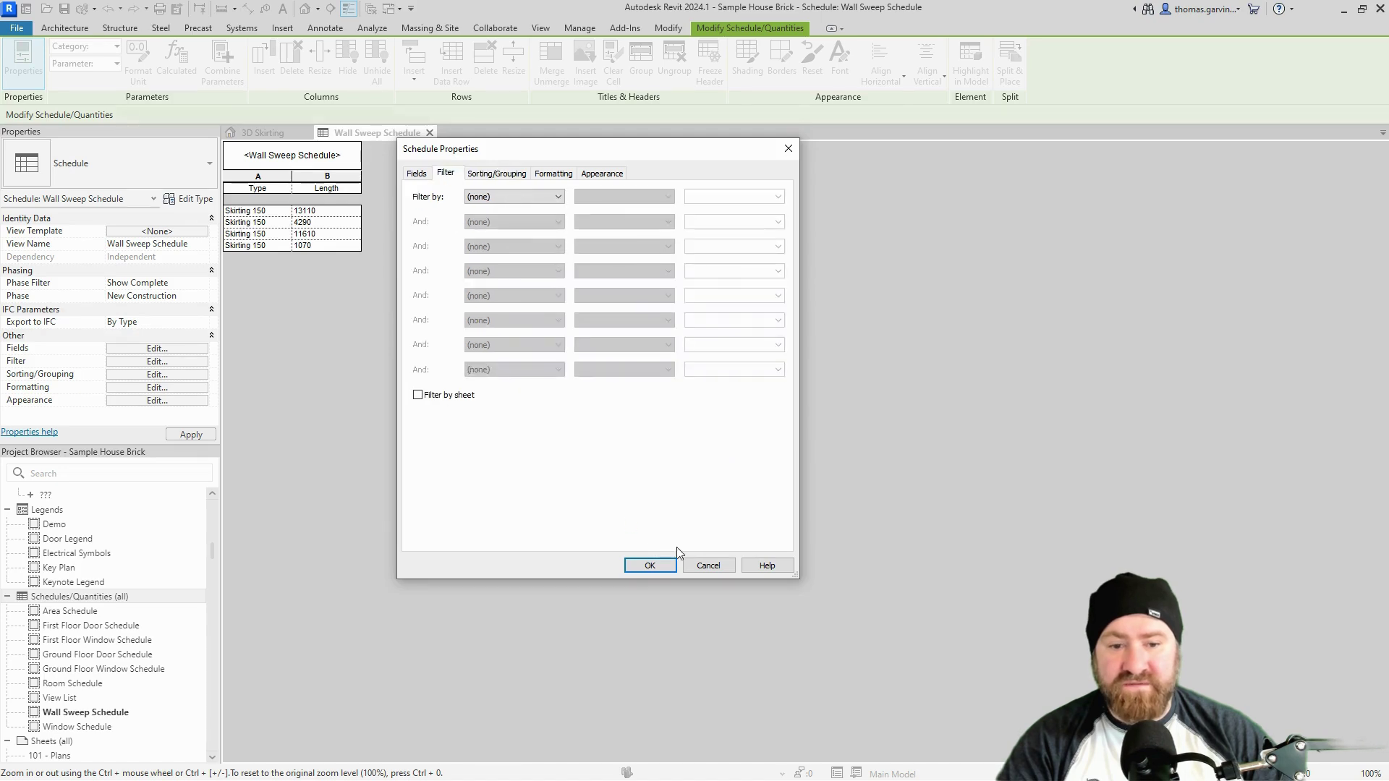
{"action": "left_click", "coordinate": [650, 566]}
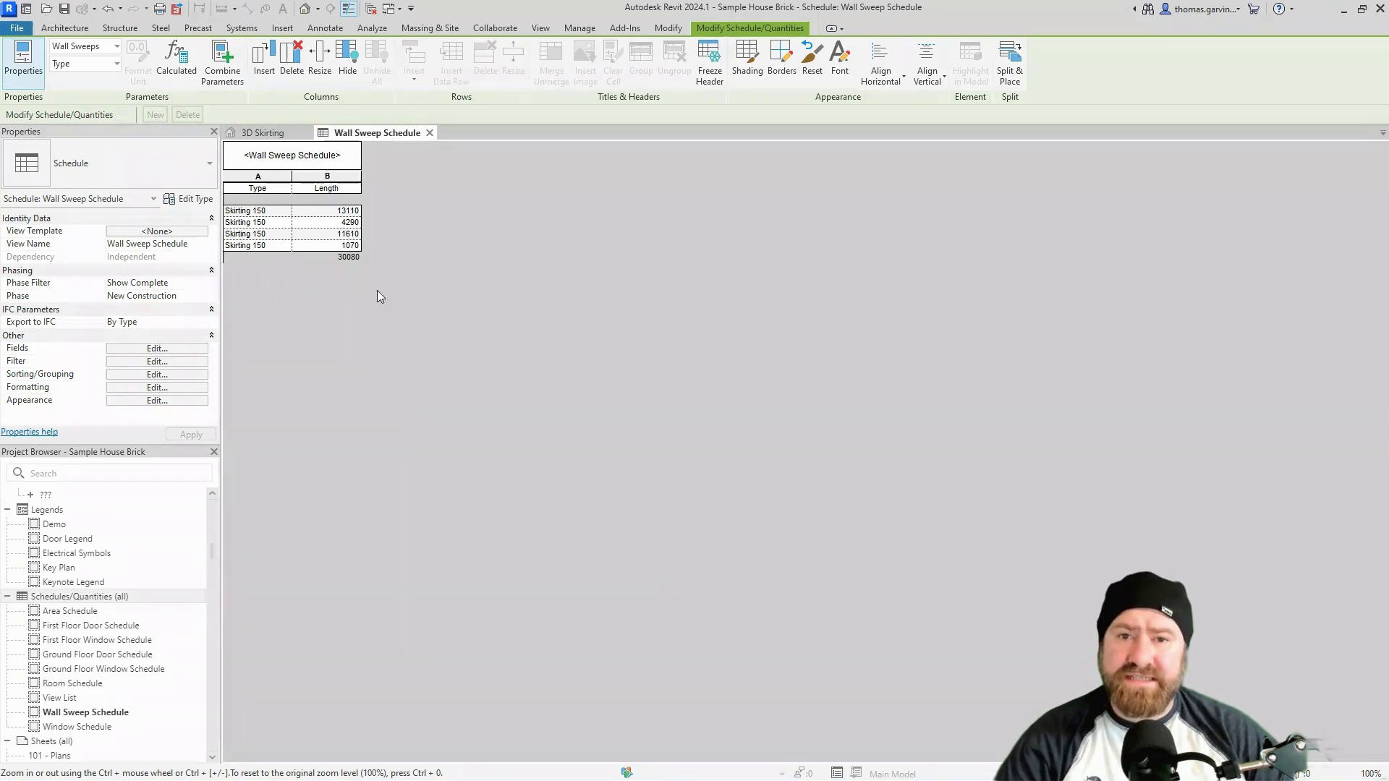
Override the project settings in the Length field's format of the wall sweep schedule and set its units to Meters
{"action": "left_click", "coordinate": [347, 266]}
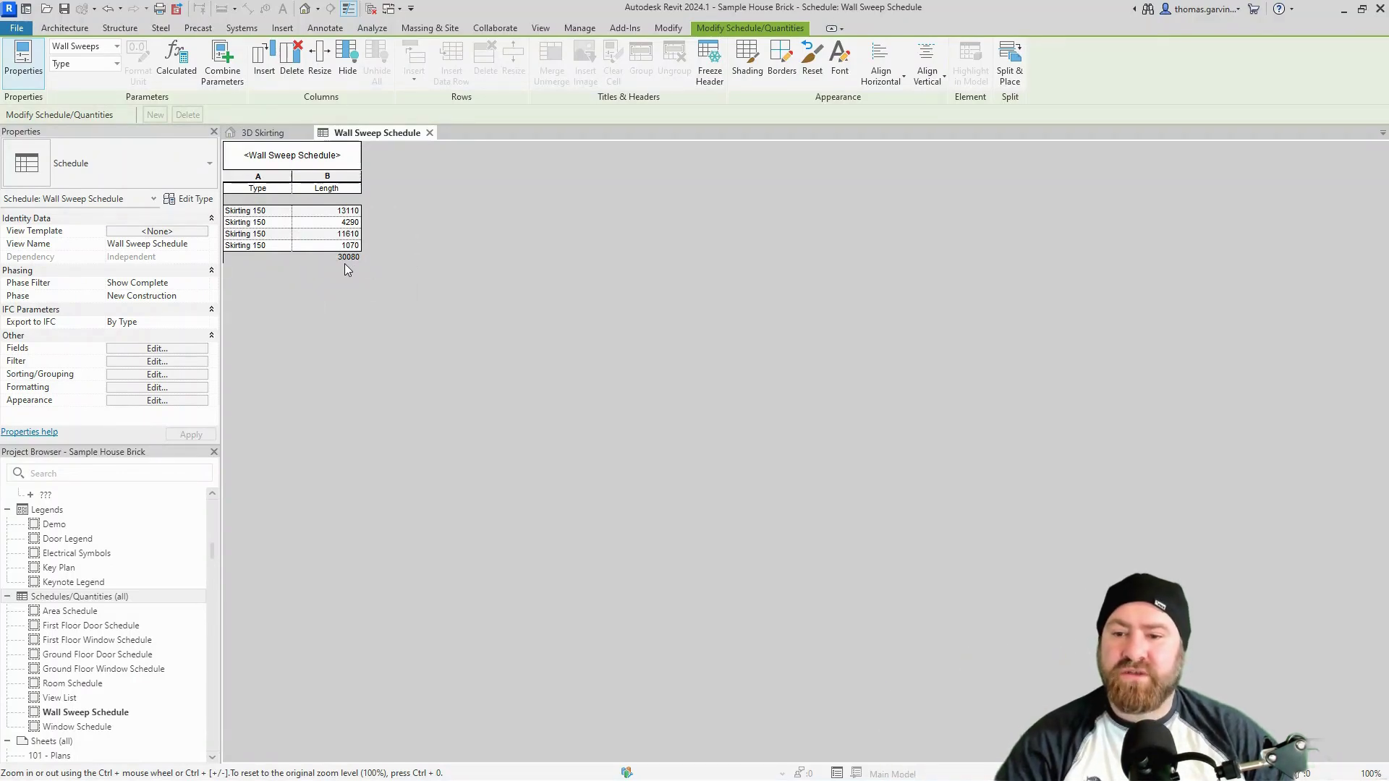
{"action": "left_click", "coordinate": [150, 389]}
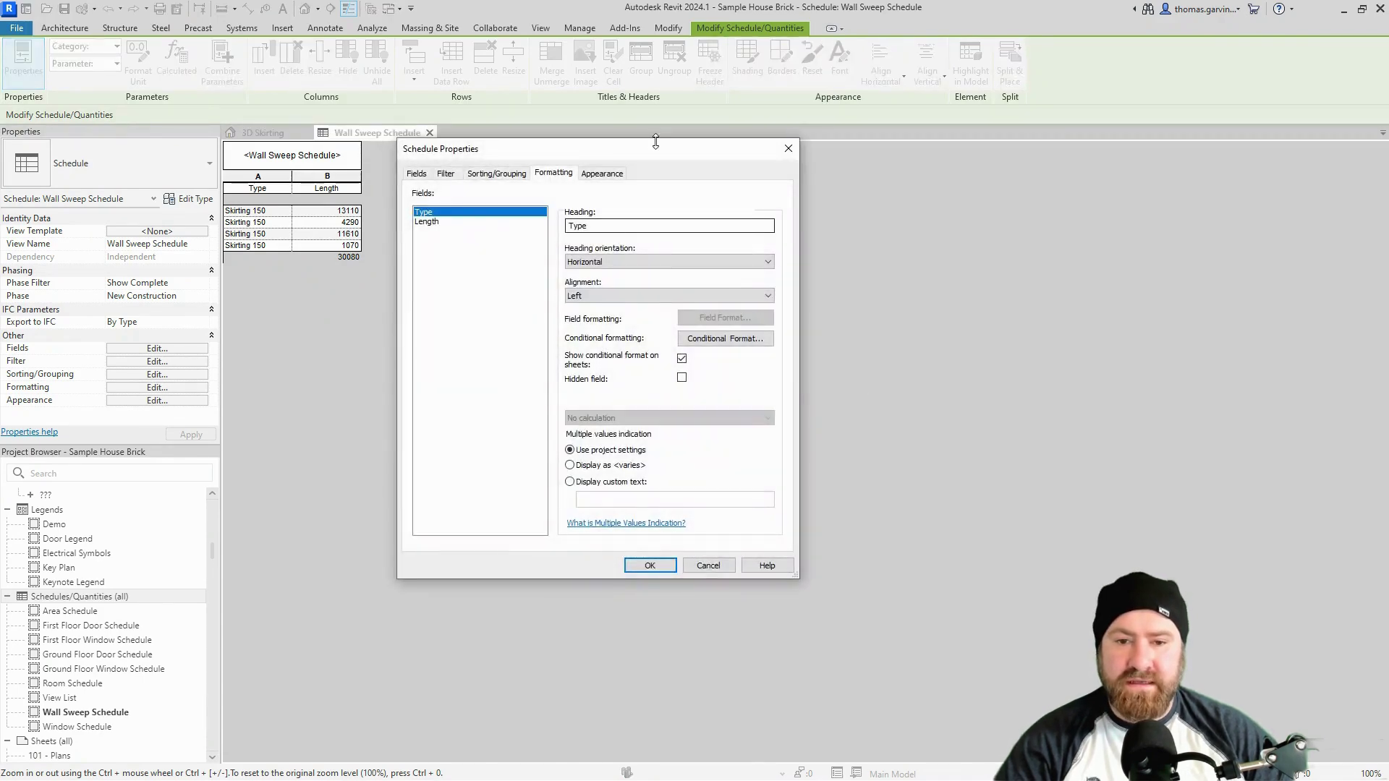
{"action": "left_click", "coordinate": [431, 222]}
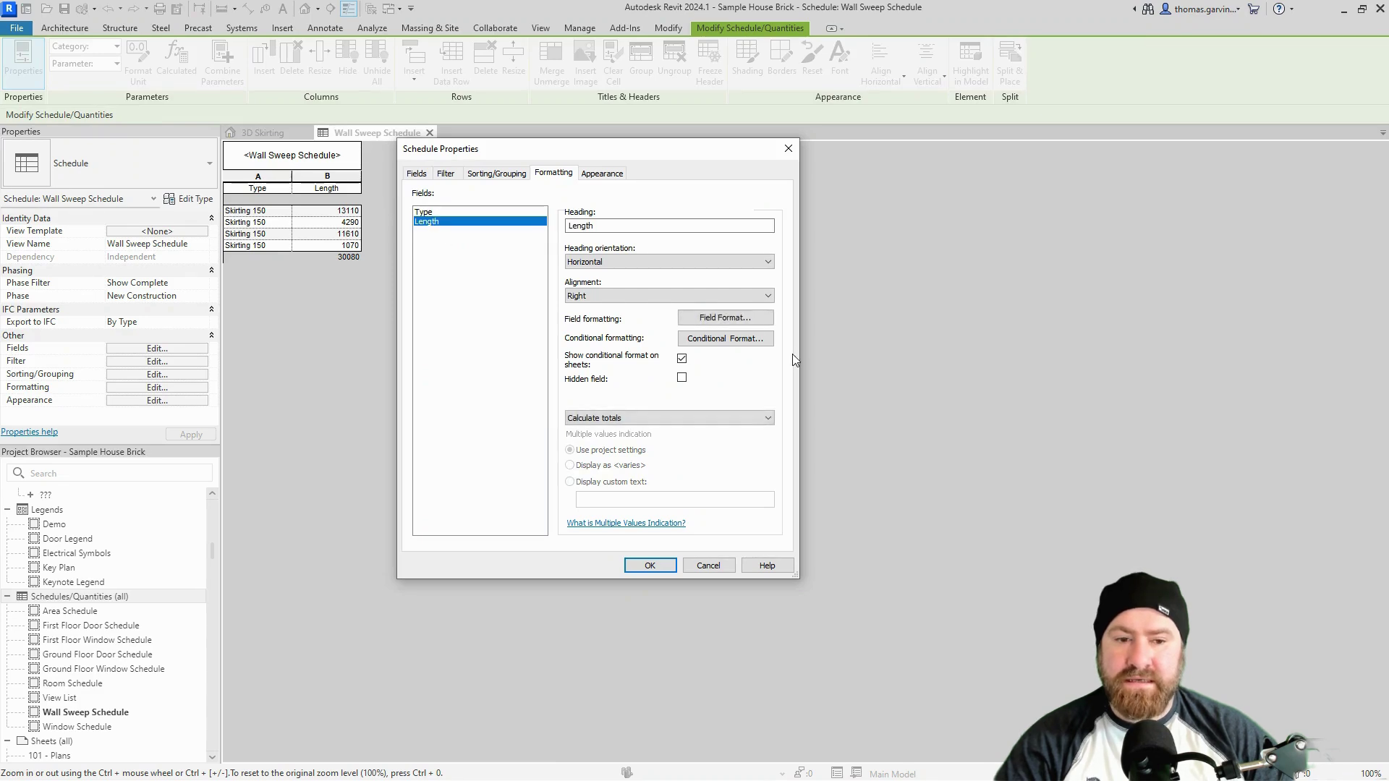
{"action": "left_click", "coordinate": [723, 319]}
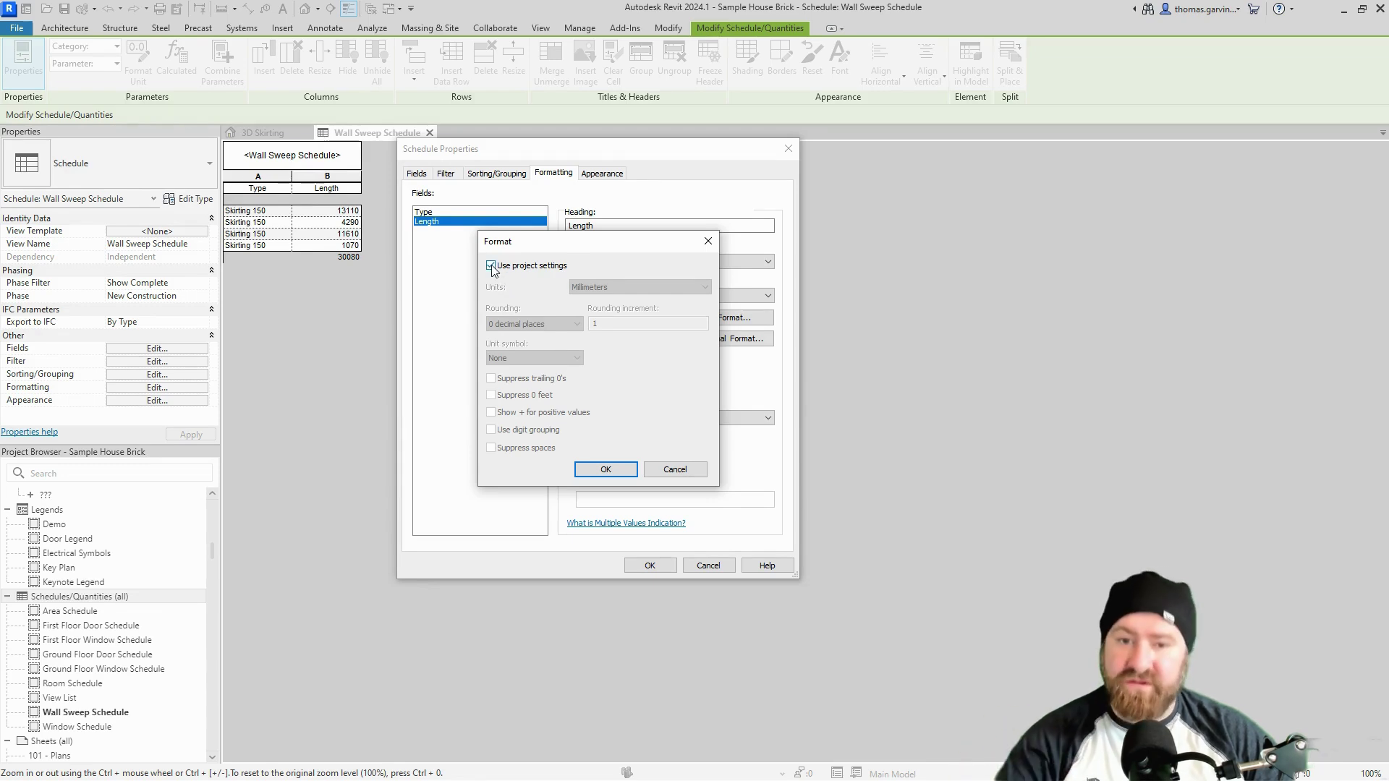
{"action": "left_click", "coordinate": [491, 267]}
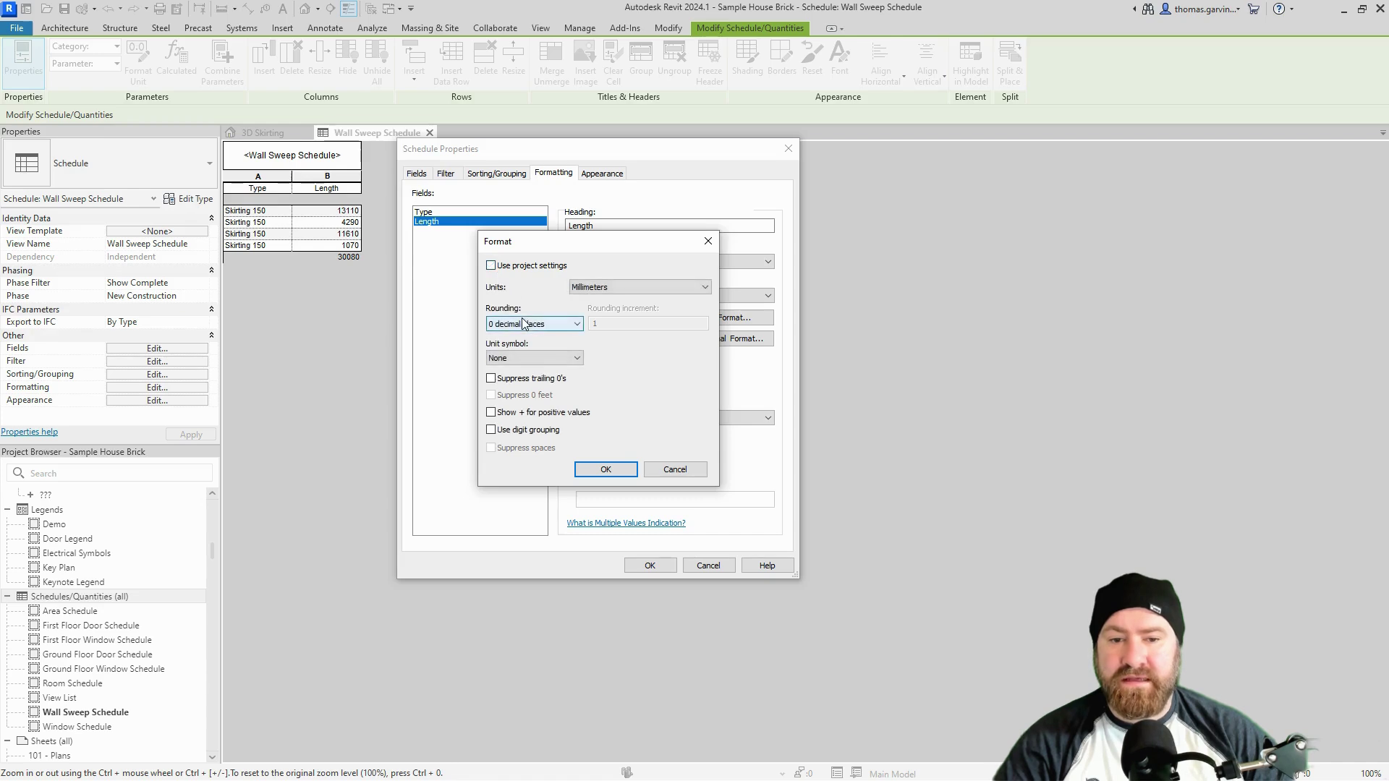
{"action": "left_click", "coordinate": [611, 289]}
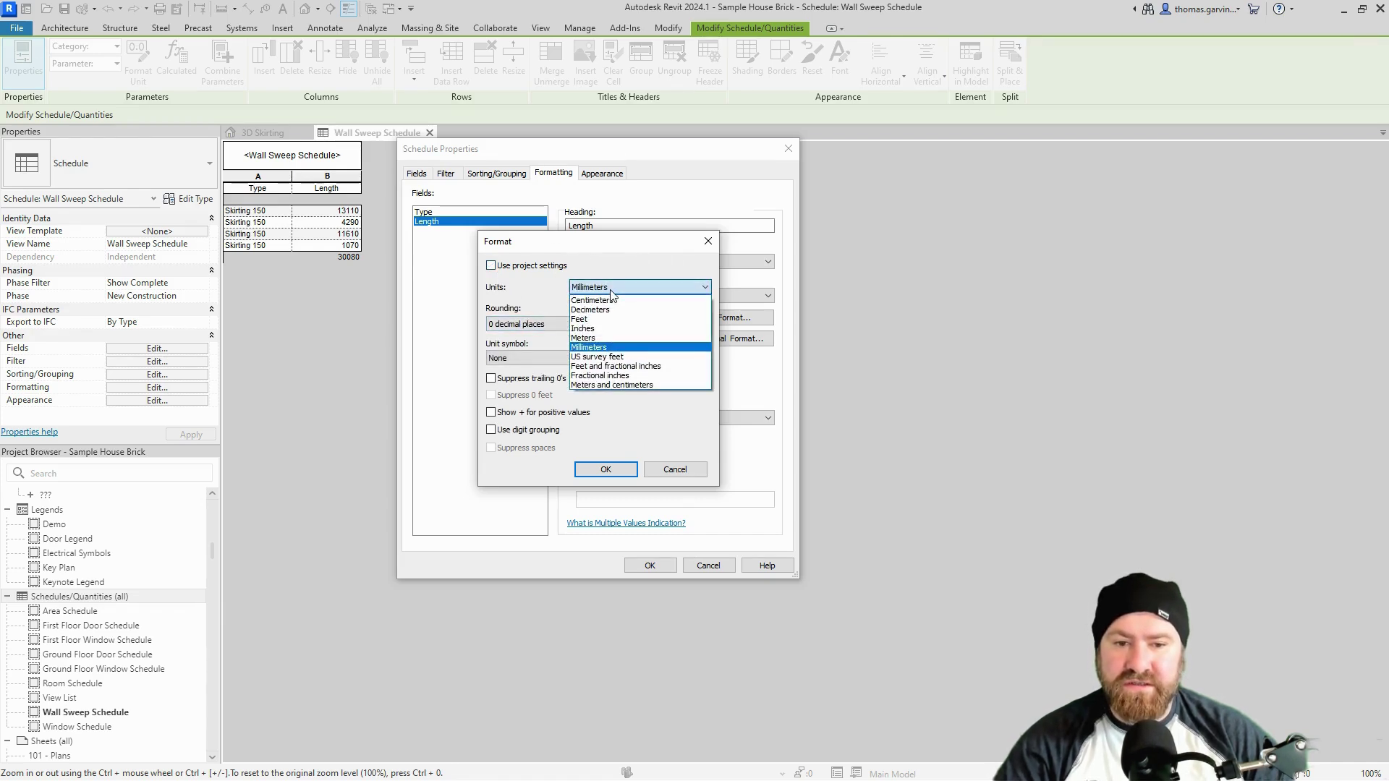
{"action": "left_click", "coordinate": [637, 337]}
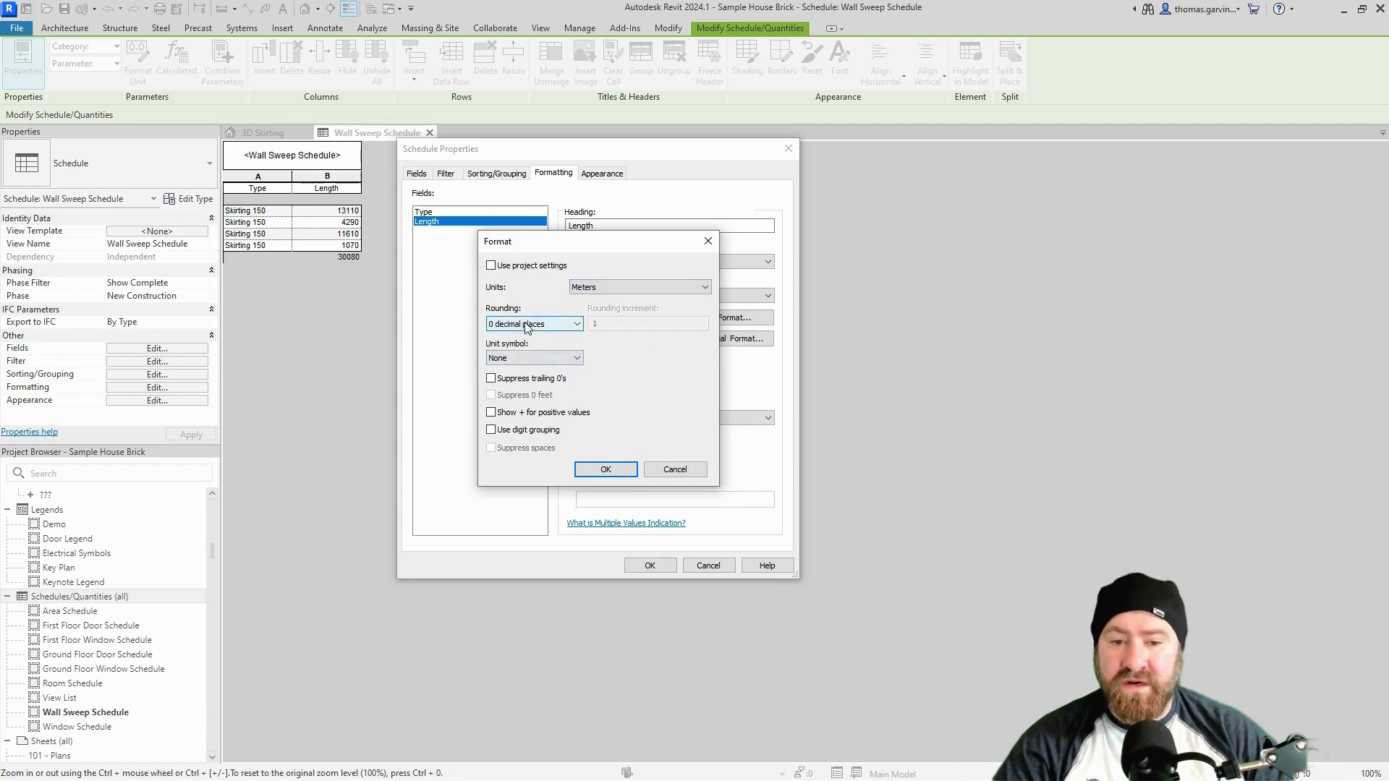
Set the Length field's rounding to 2 decimal places and its unit symbol to m, and apply the schedule properties
{"action": "left_click", "coordinate": [563, 323]}
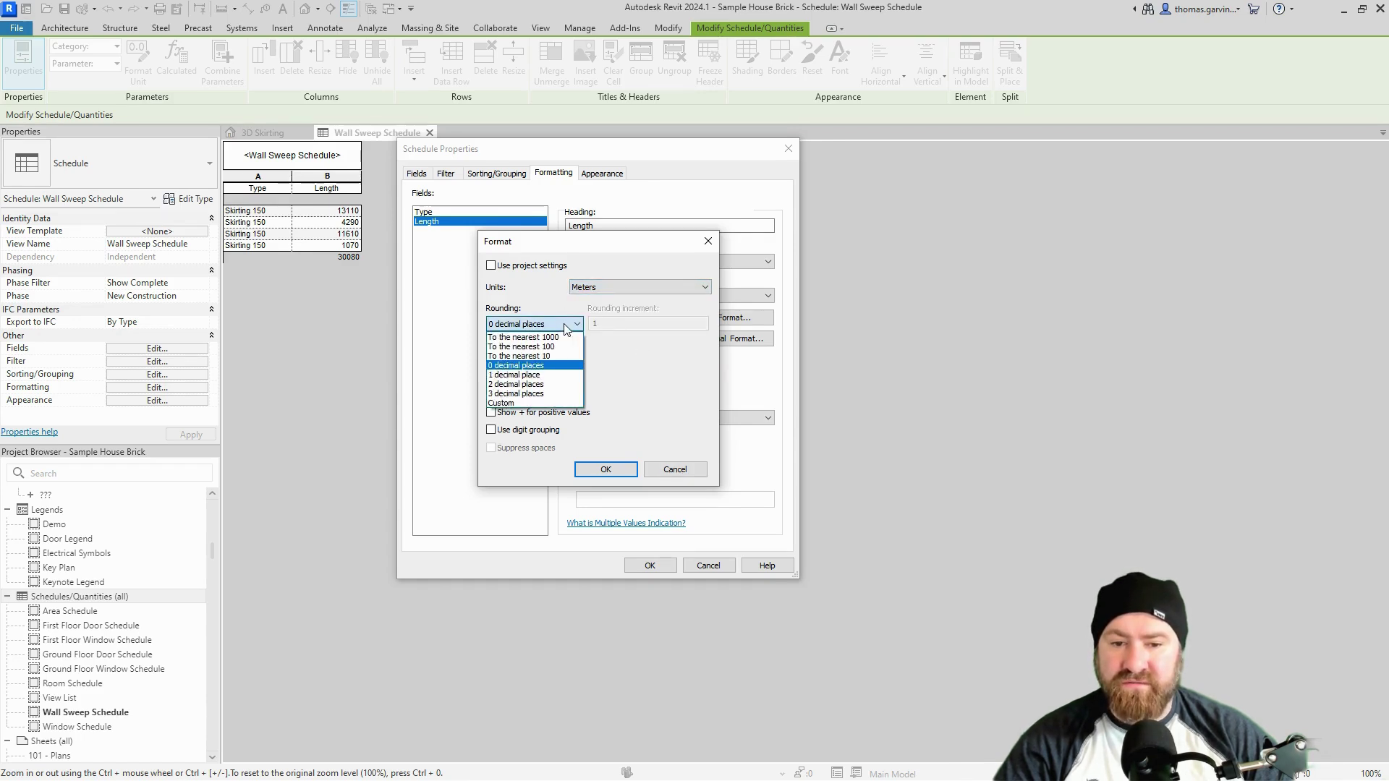
{"action": "left_click", "coordinate": [558, 385]}
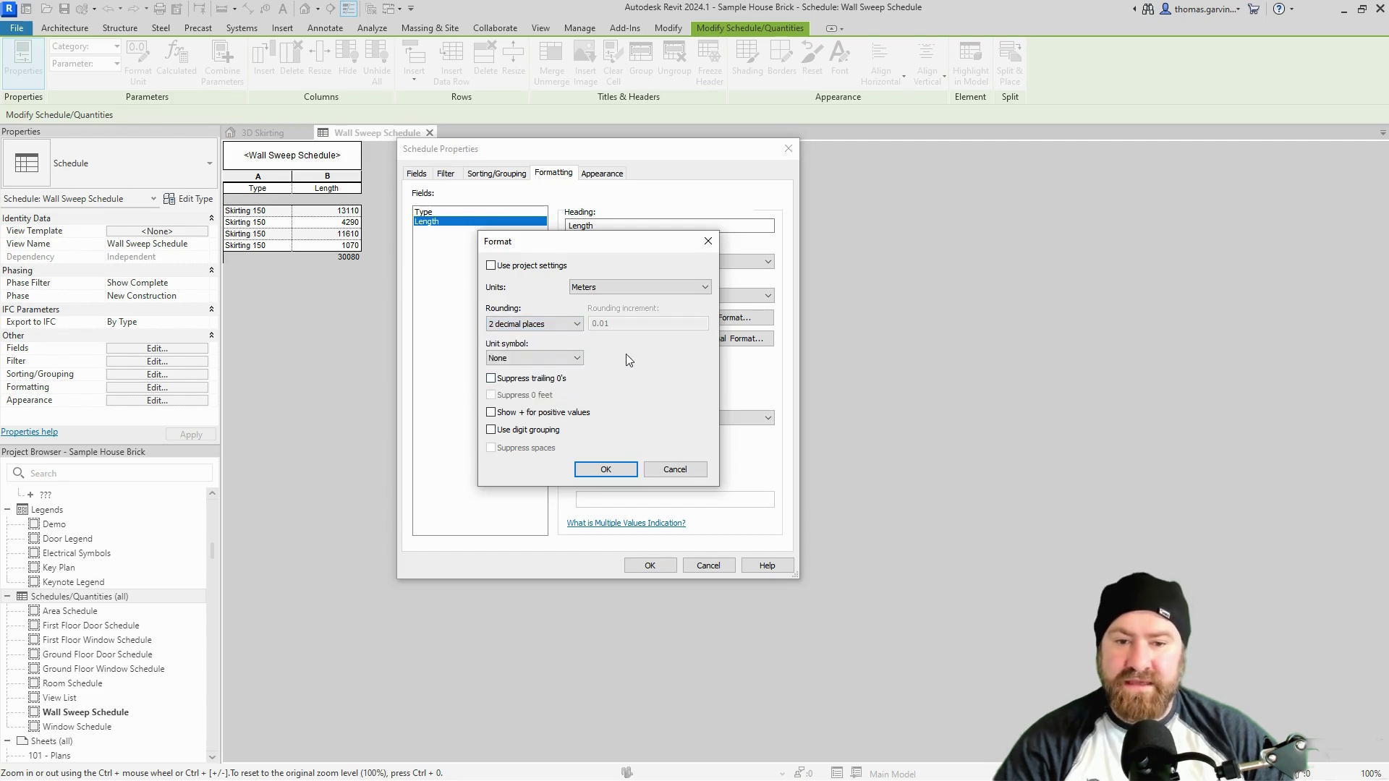
{"action": "left_click", "coordinate": [548, 359]}
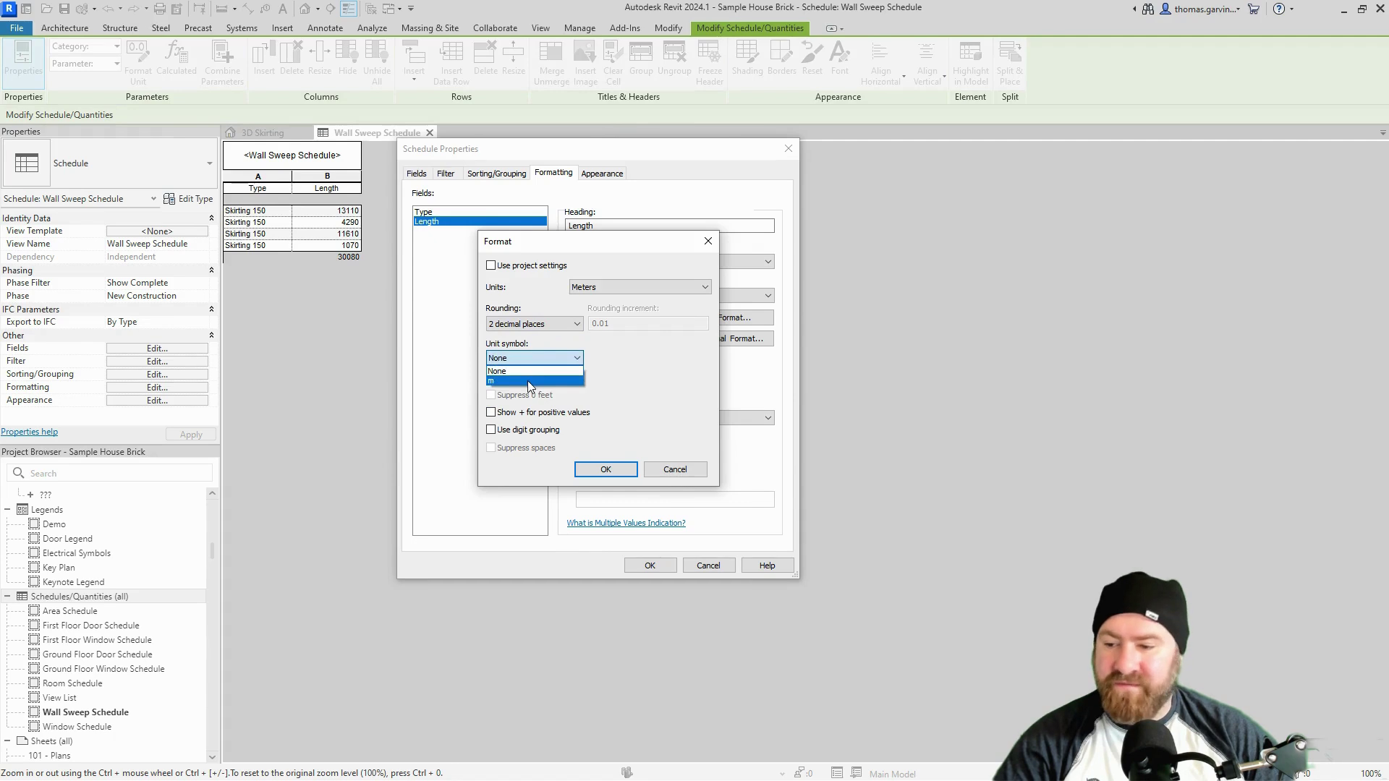
{"action": "left_click", "coordinate": [539, 380]}
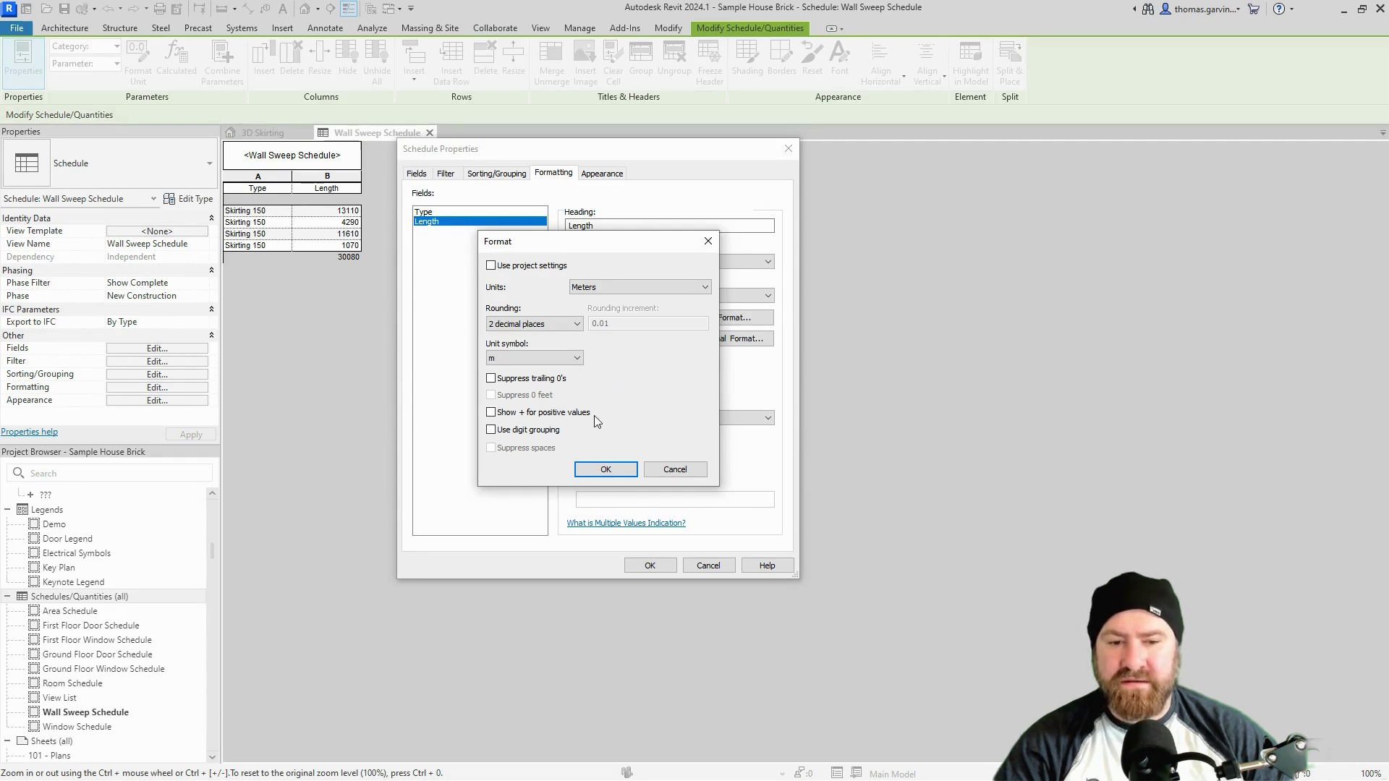
{"action": "left_click", "coordinate": [616, 470]}
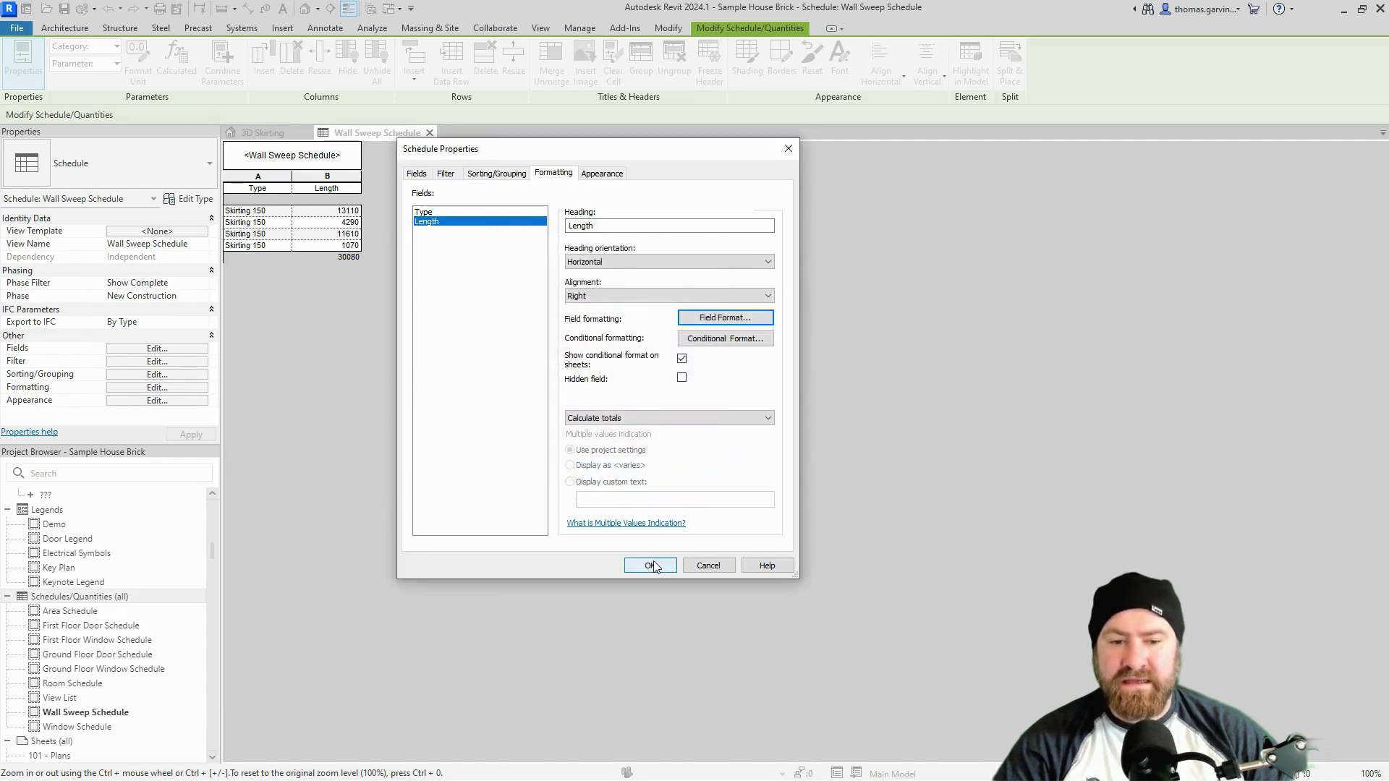
{"action": "left_click", "coordinate": [649, 566]}
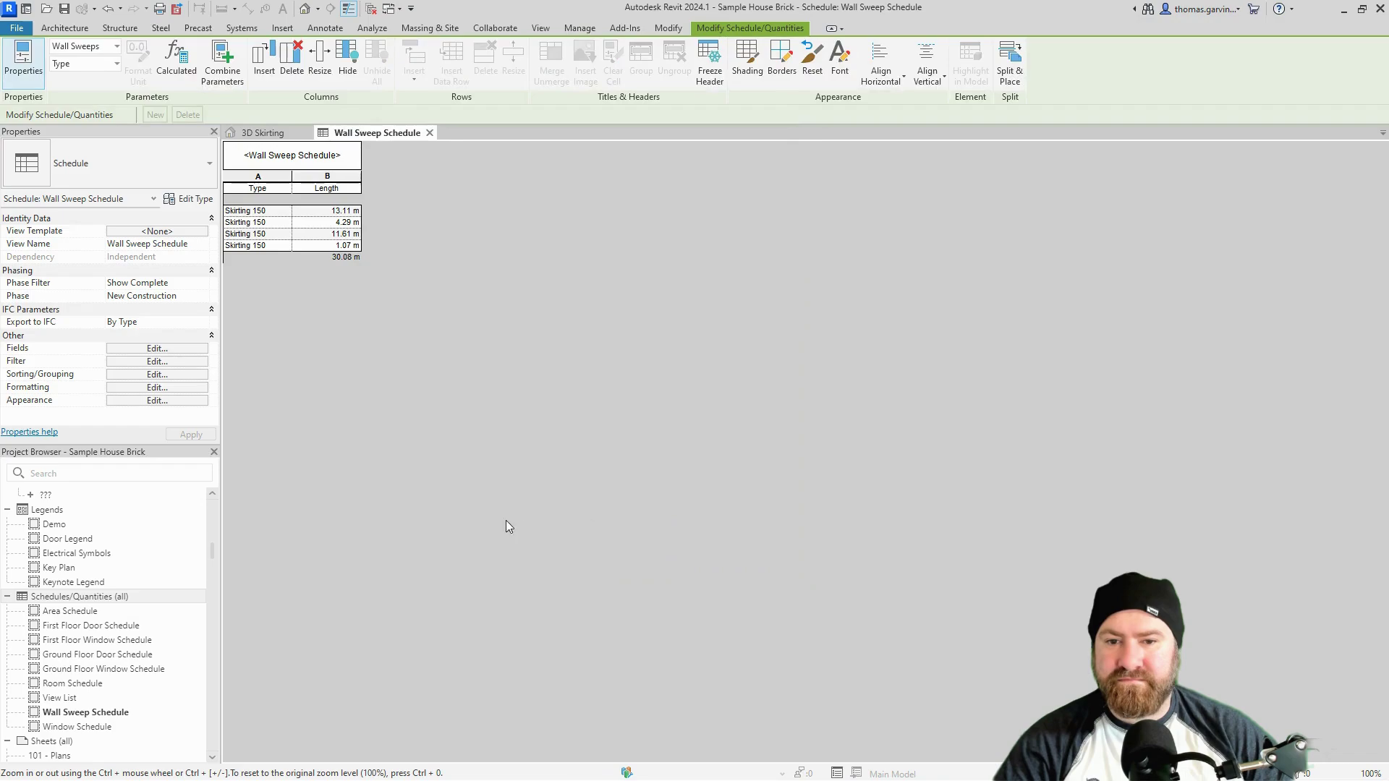